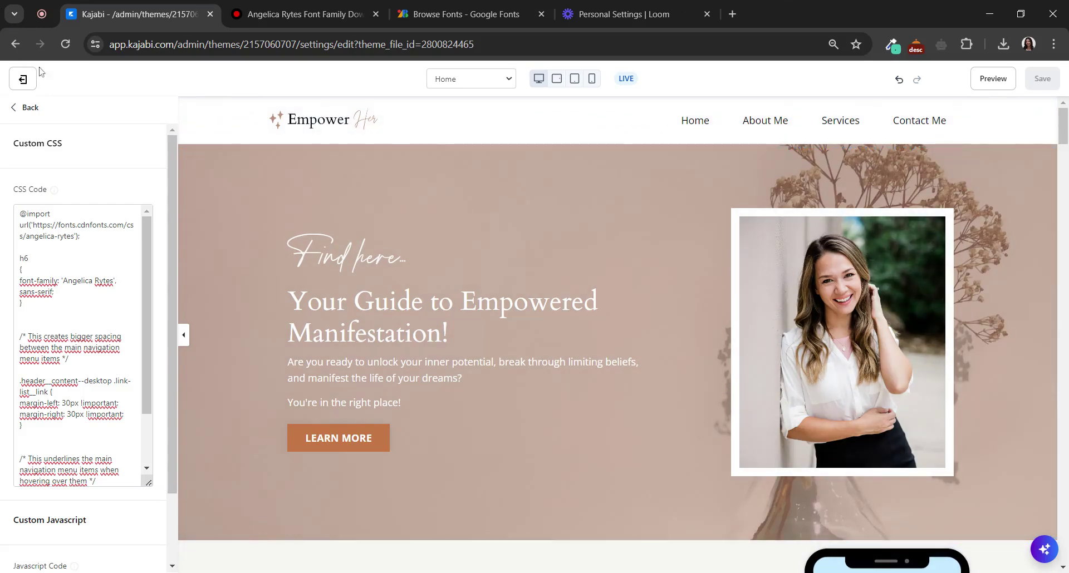
Step: Leave the custom code settings and open the Fonts section of the theme's Style Guide
left_click(35, 110)
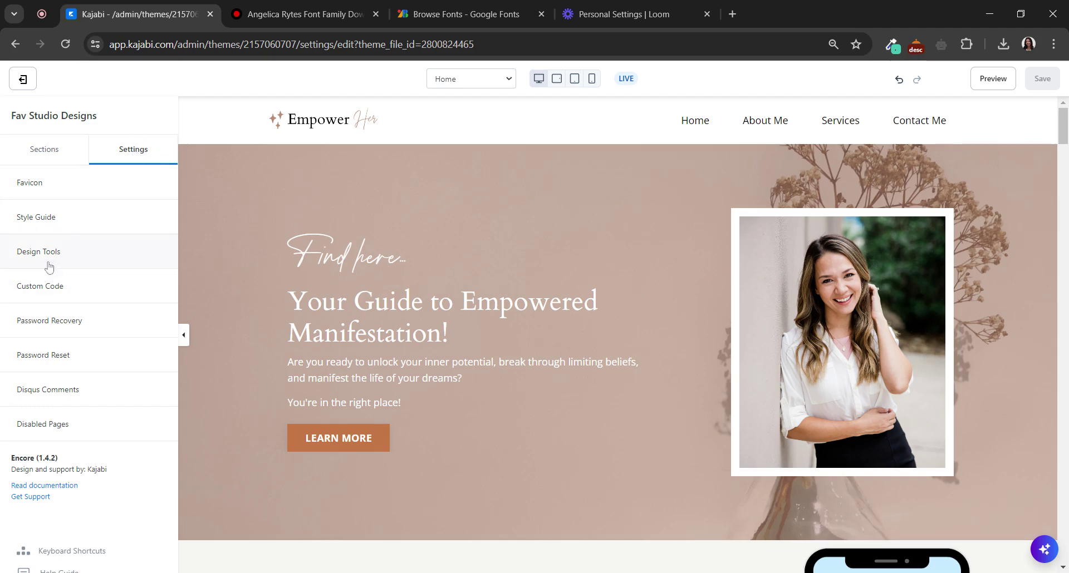
left_click(23, 209)
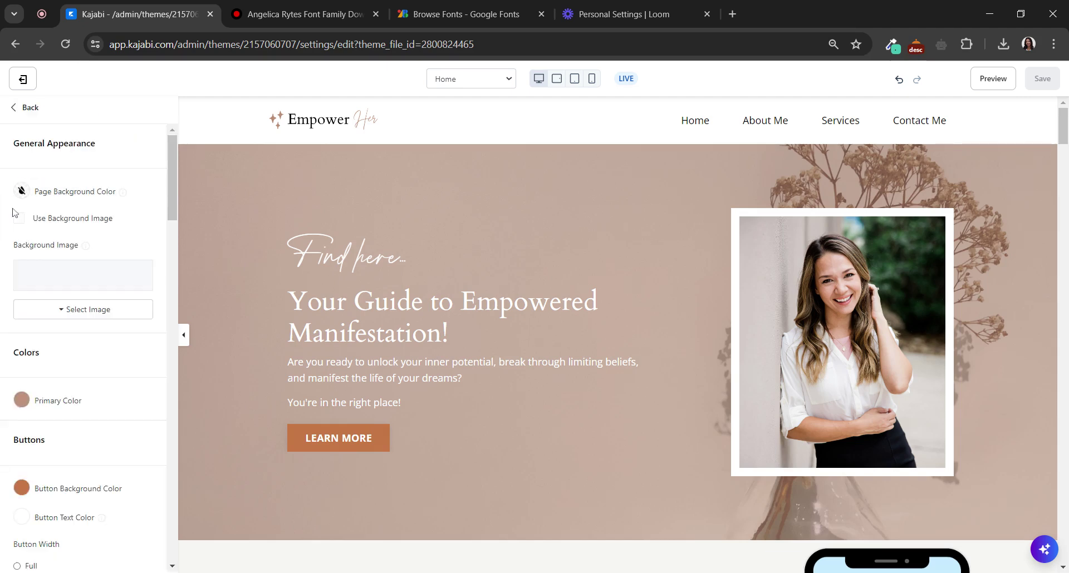
scroll(14, 273, "down", 4)
scroll(58, 277, "down", 7)
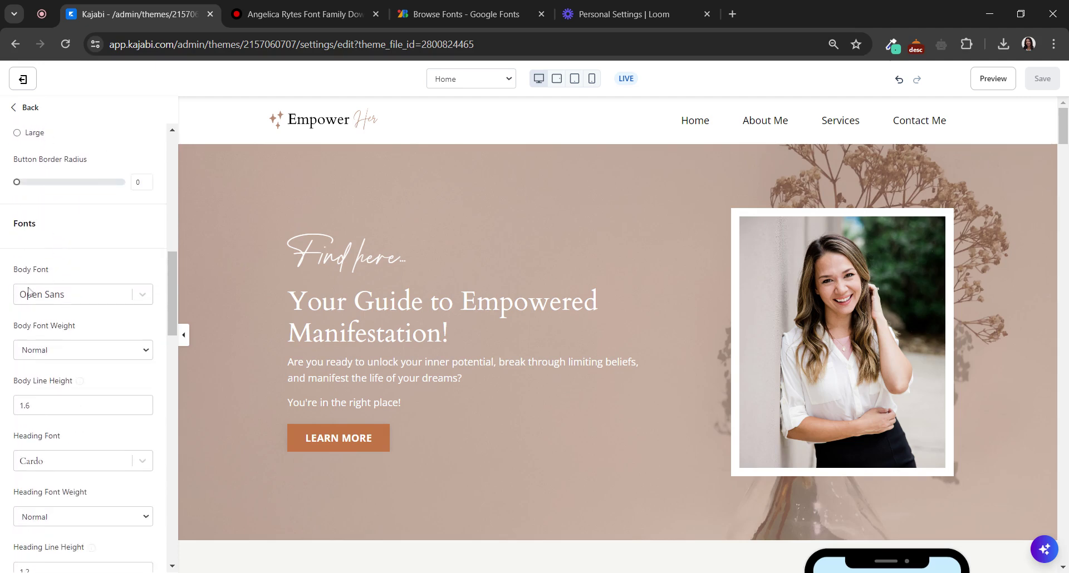
Step: Look through the available body fonts and set the body font to Montserrat
left_click_drag(11, 270, 56, 271)
scroll(19, 281, "down", 3)
left_click(40, 159)
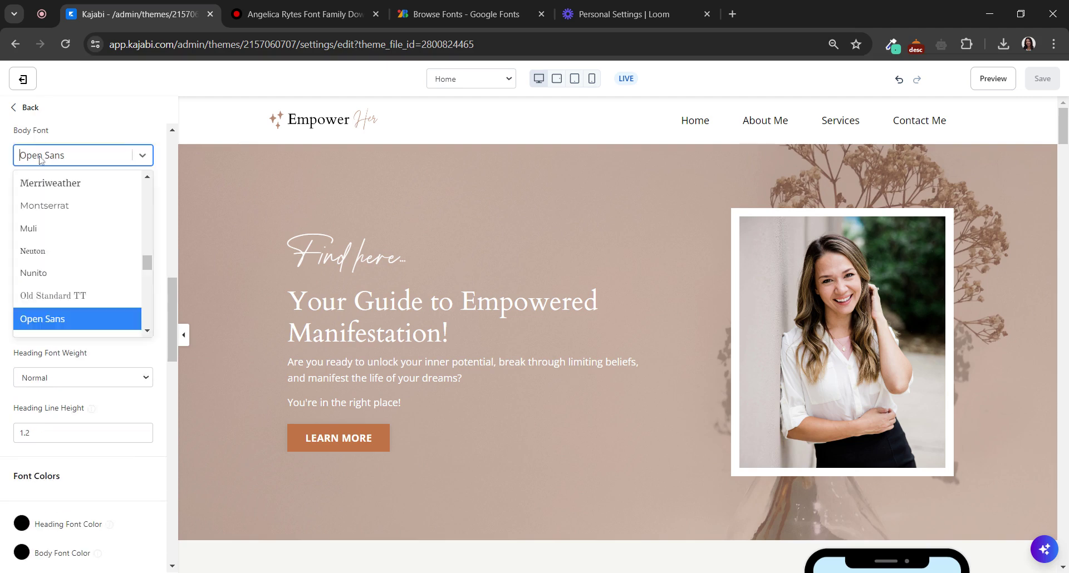
scroll(78, 267, "down", 15)
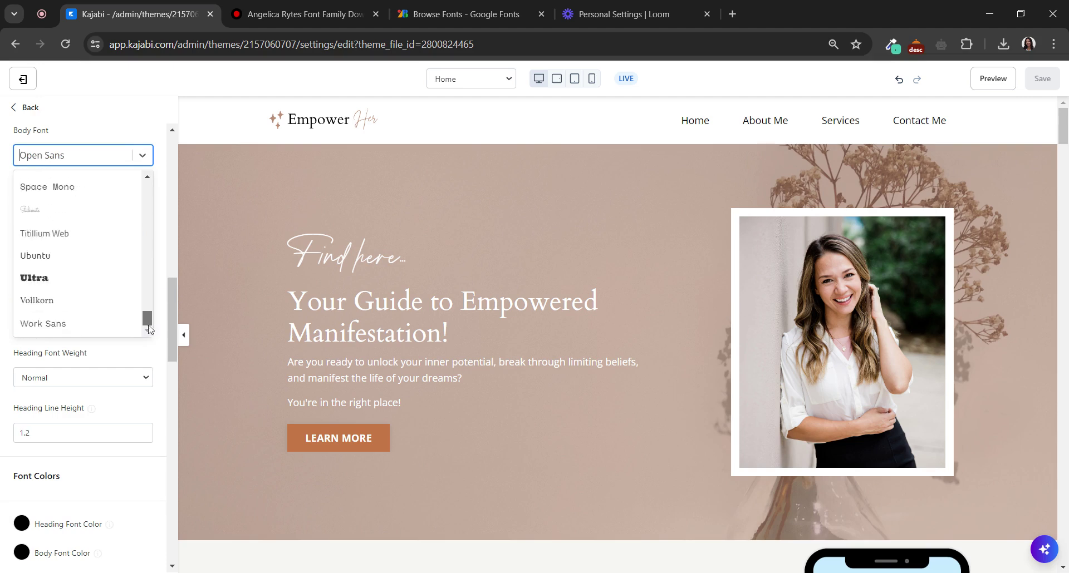
scroll(78, 251, "up", 20)
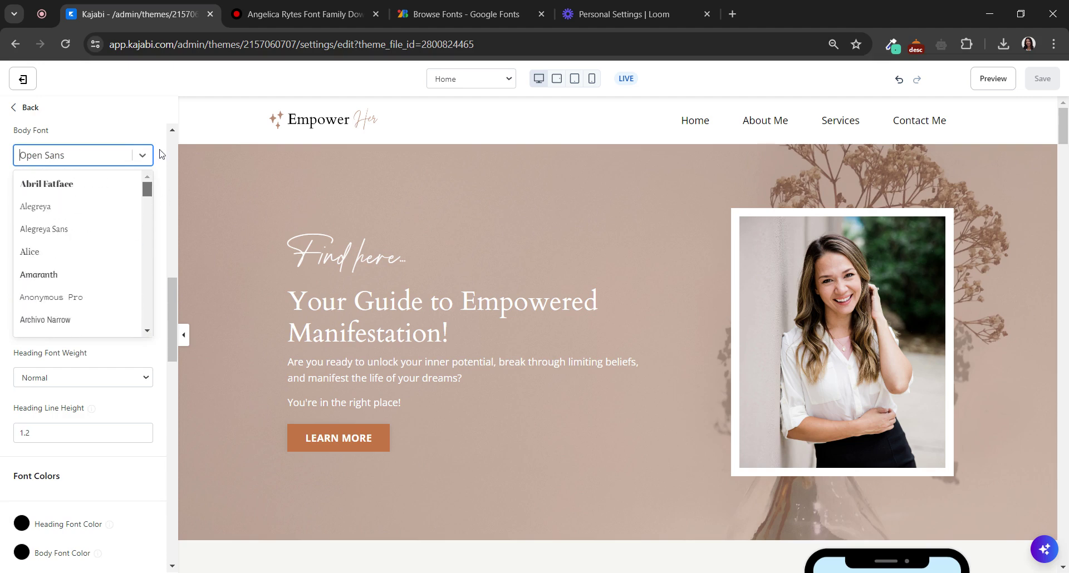
left_click(70, 134)
left_click(56, 152)
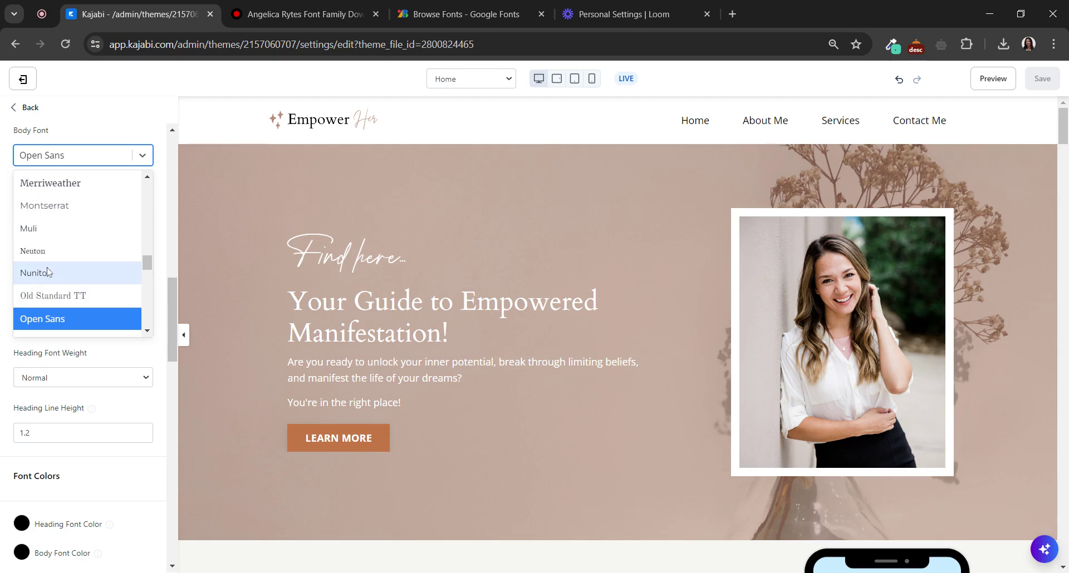
left_click(50, 207)
Step: Set the heading font to Droid Sans and save the theme
scroll(18, 256, "up", 1)
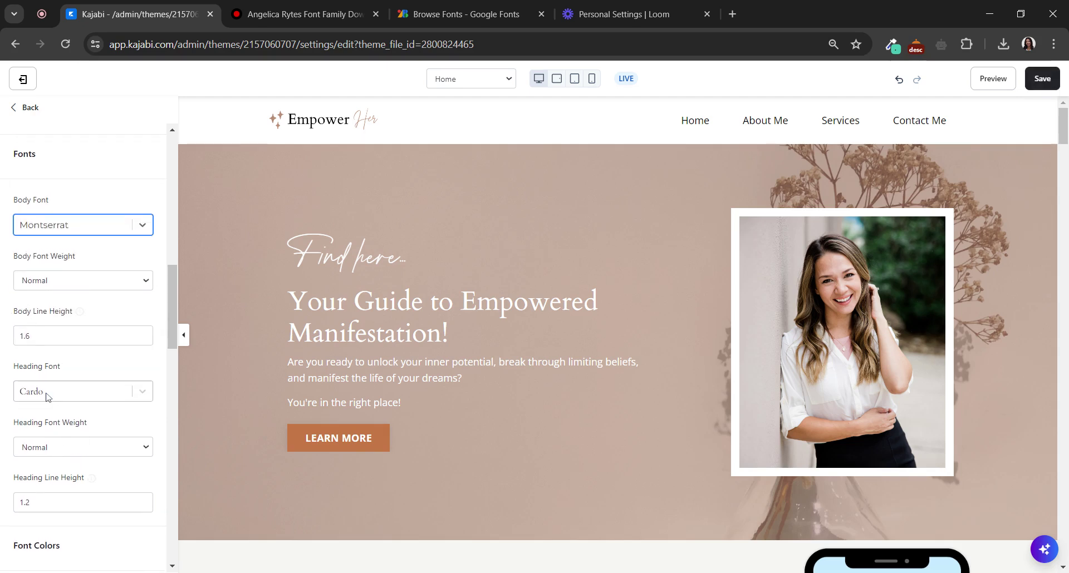
left_click(43, 396)
left_click(44, 396)
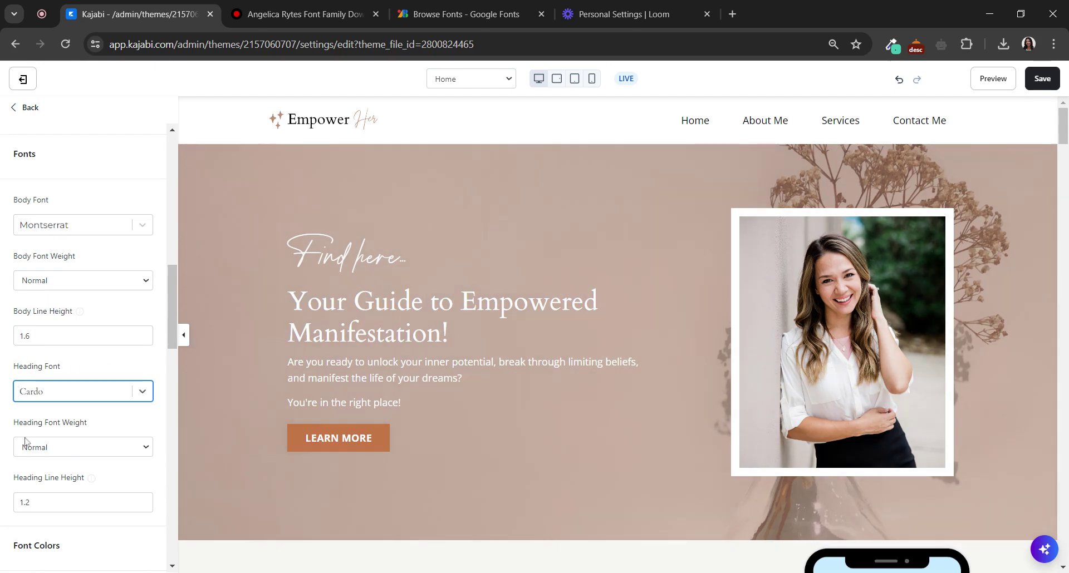
left_click(77, 397)
scroll(48, 534, "down", 1)
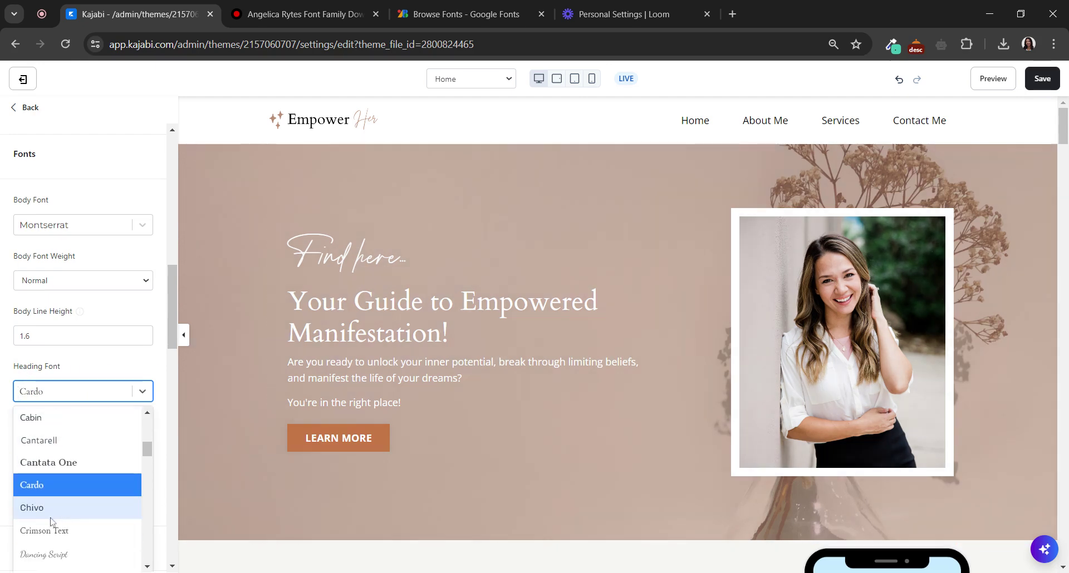
scroll(43, 520, "down", 2)
left_click(50, 459)
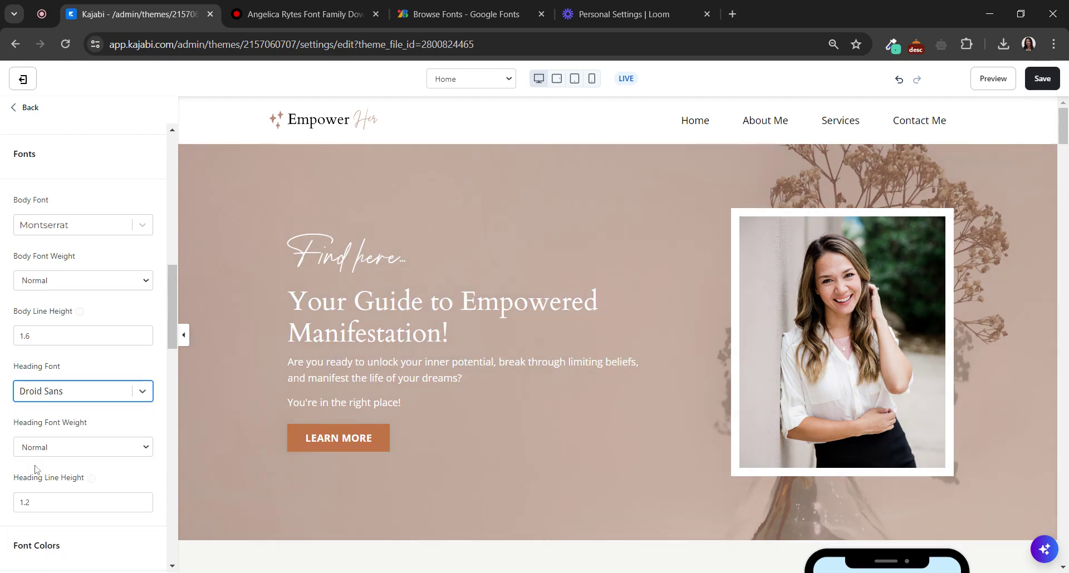
left_click(1042, 78)
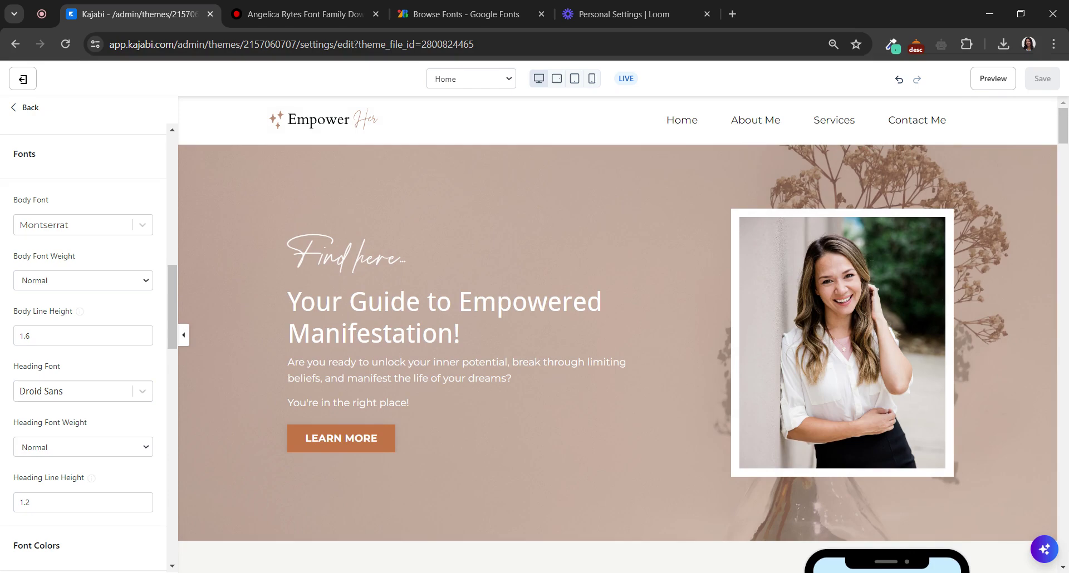
Step: Review the body and heading fonts across the home page preview, then leave the Style Guide
scroll(484, 334, "down", 15)
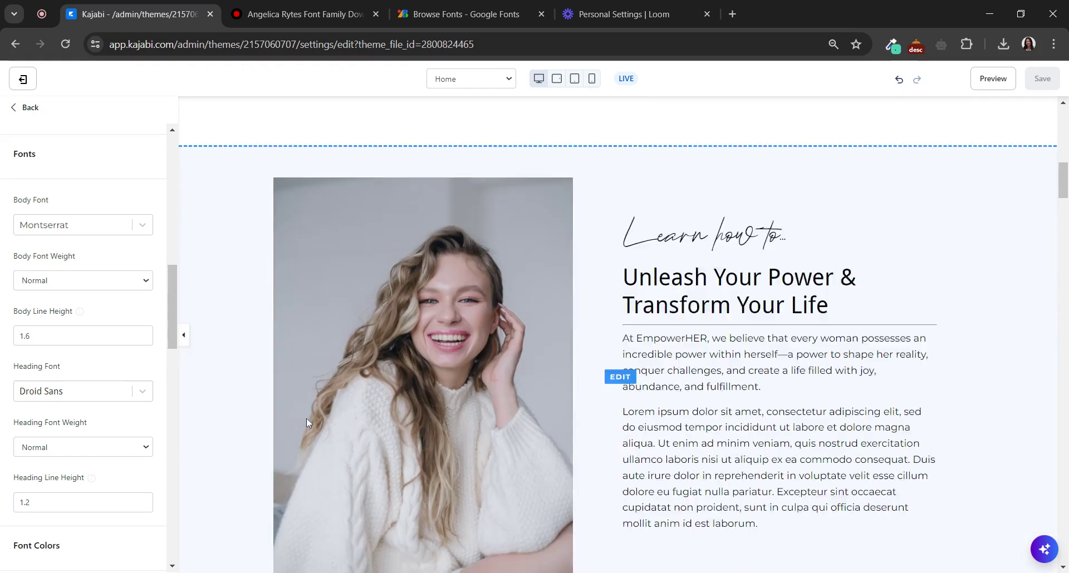
scroll(484, 390, "down", 3)
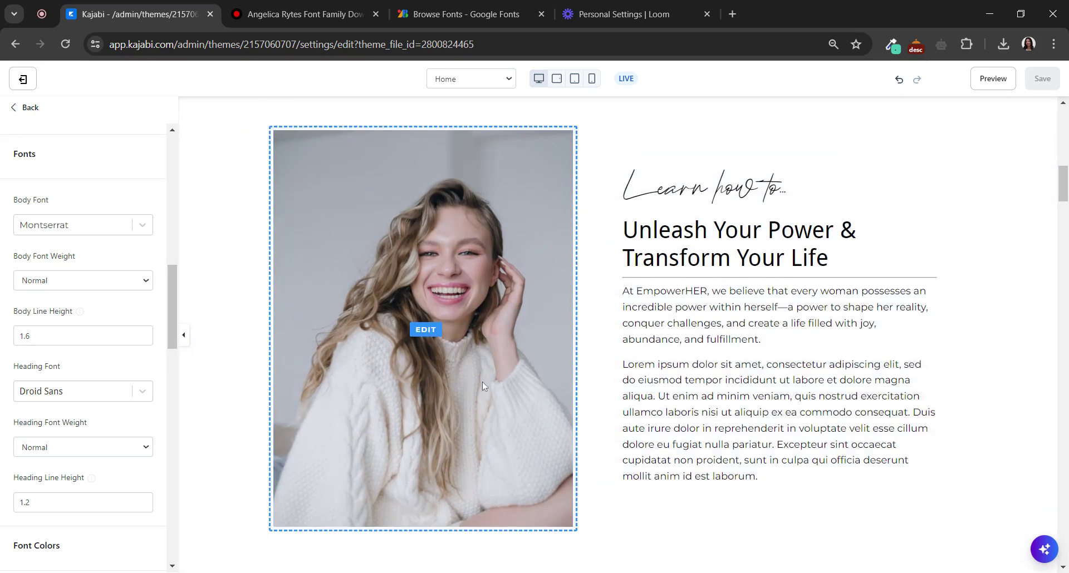
scroll(484, 390, "up", 18)
scroll(84, 250, "up", 6)
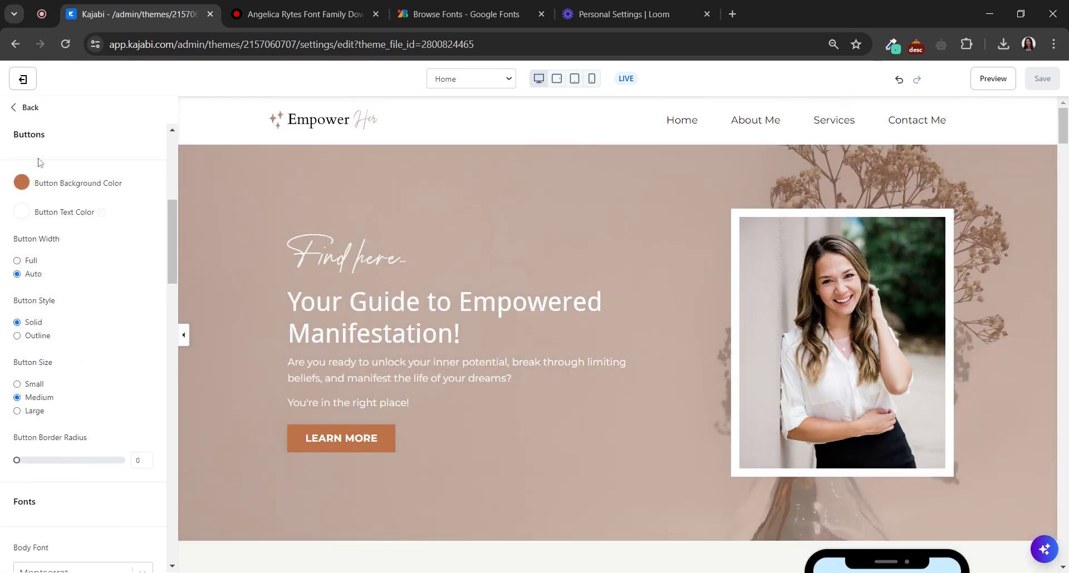
left_click(30, 107)
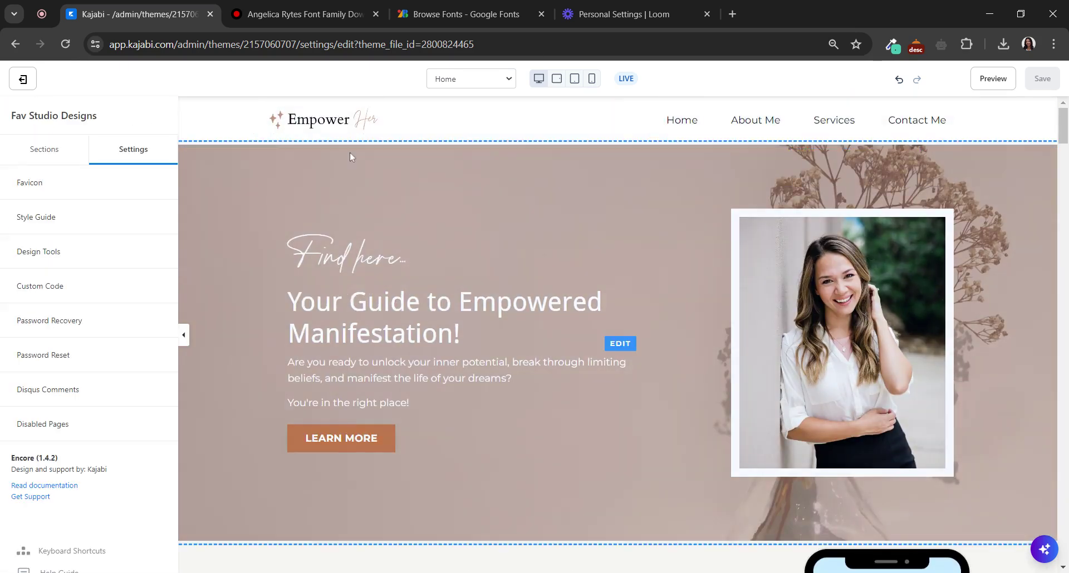
Step: Switch to Google Fonts and browse the list of font families
left_click(490, 12)
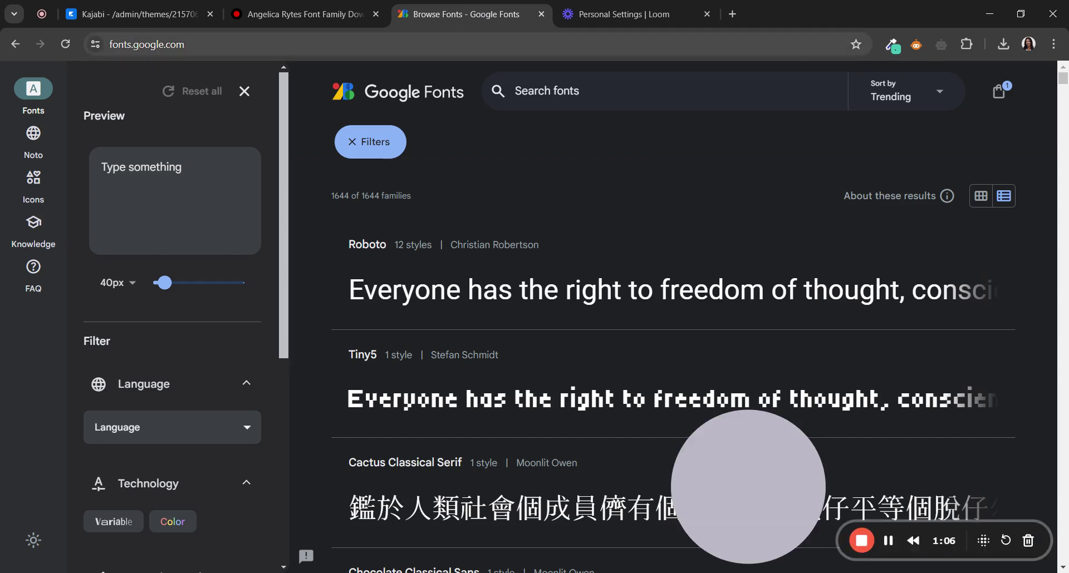
left_click(155, 47)
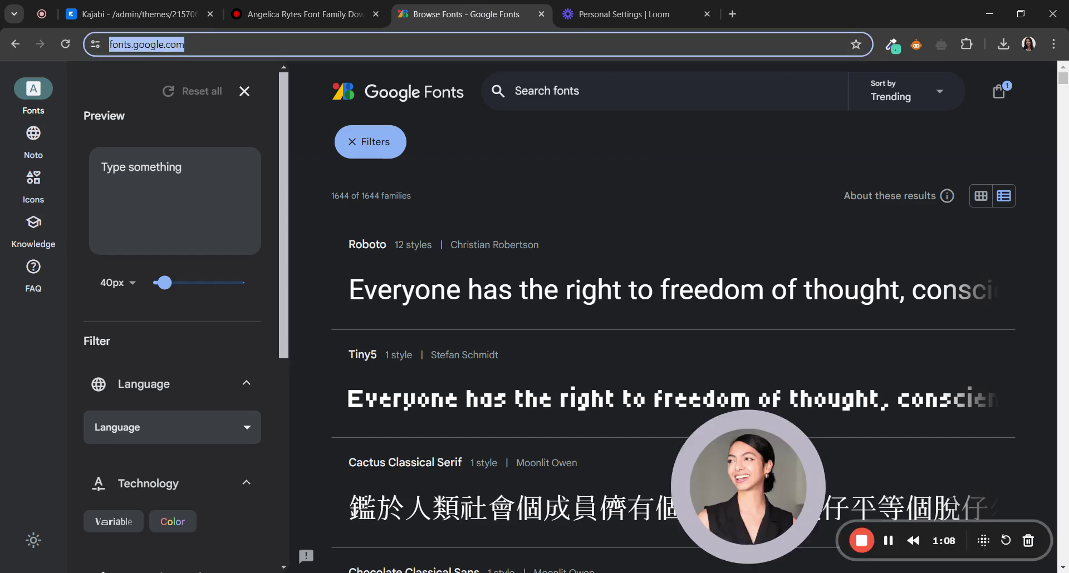
scroll(439, 205, "down", 3)
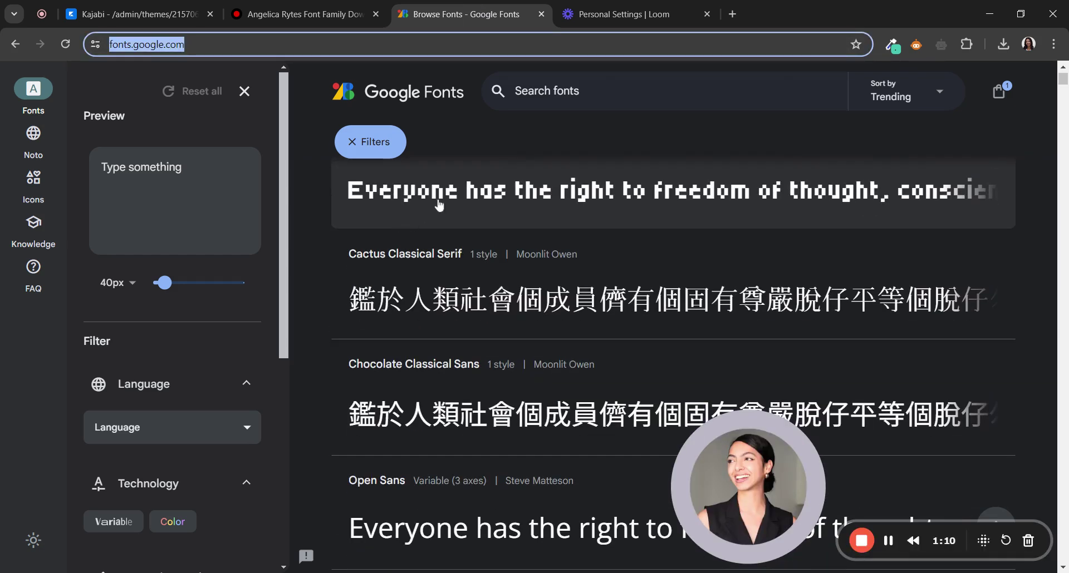
scroll(434, 341, "down", 2)
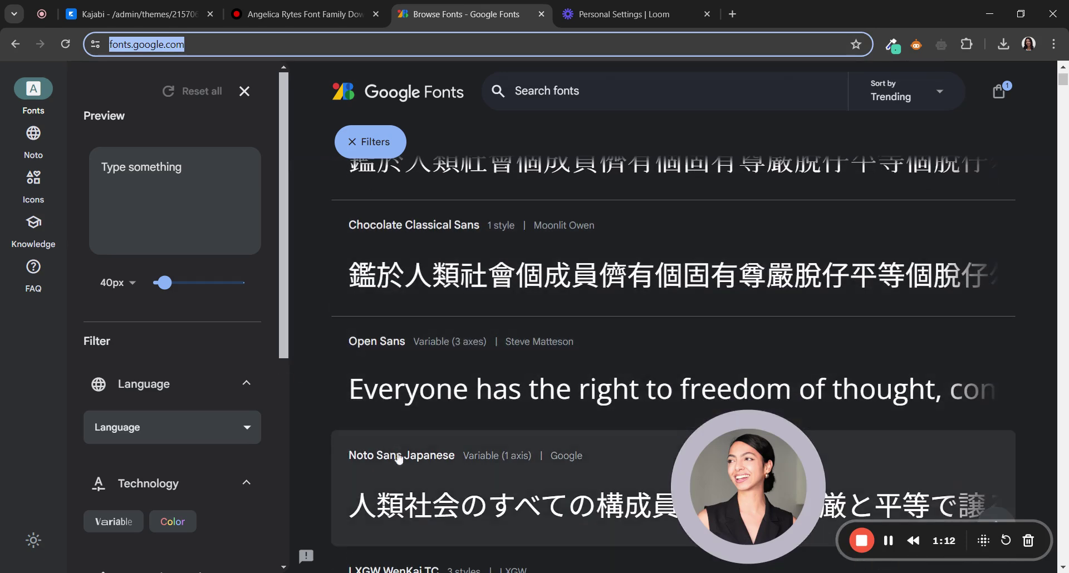
scroll(398, 458, "down", 12)
scroll(354, 365, "up", 4)
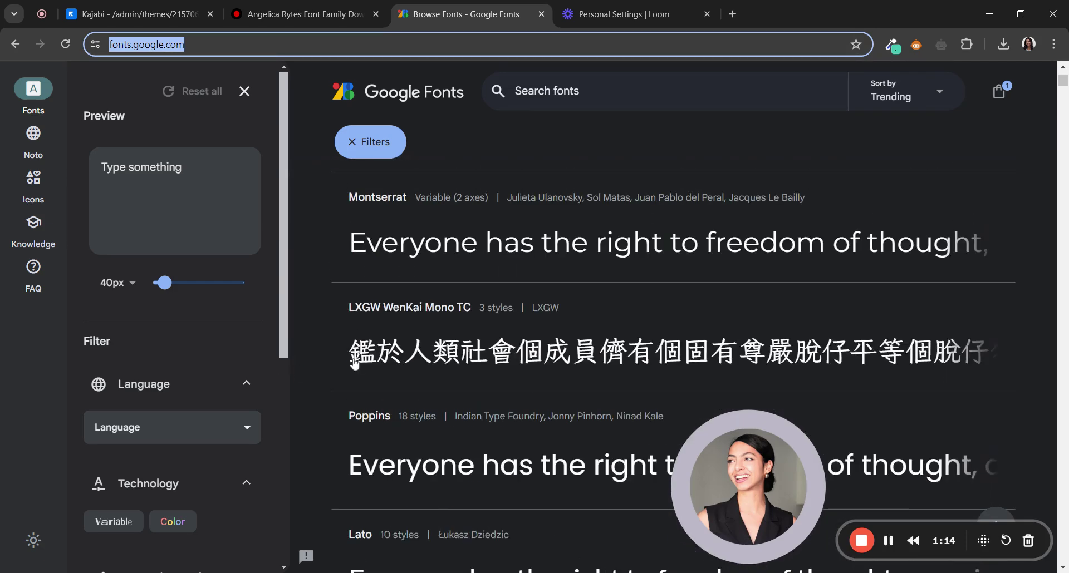
Step: Search Google Fonts for "lora" and open the Lora font's page
left_click(545, 91)
type("lora")
scroll(350, 489, "down", 5)
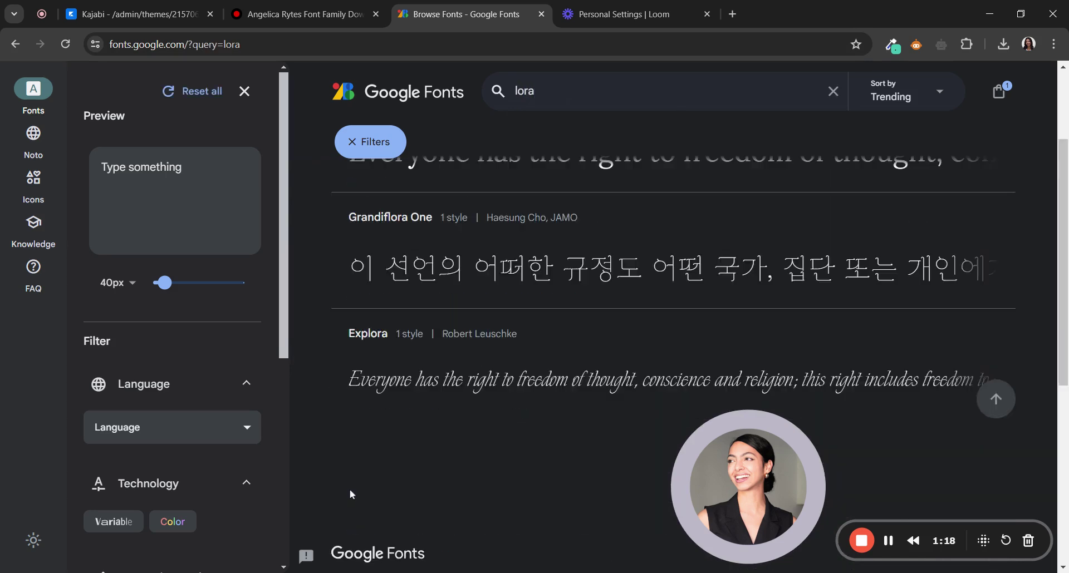
scroll(350, 489, "down", 4)
scroll(437, 443, "up", 6)
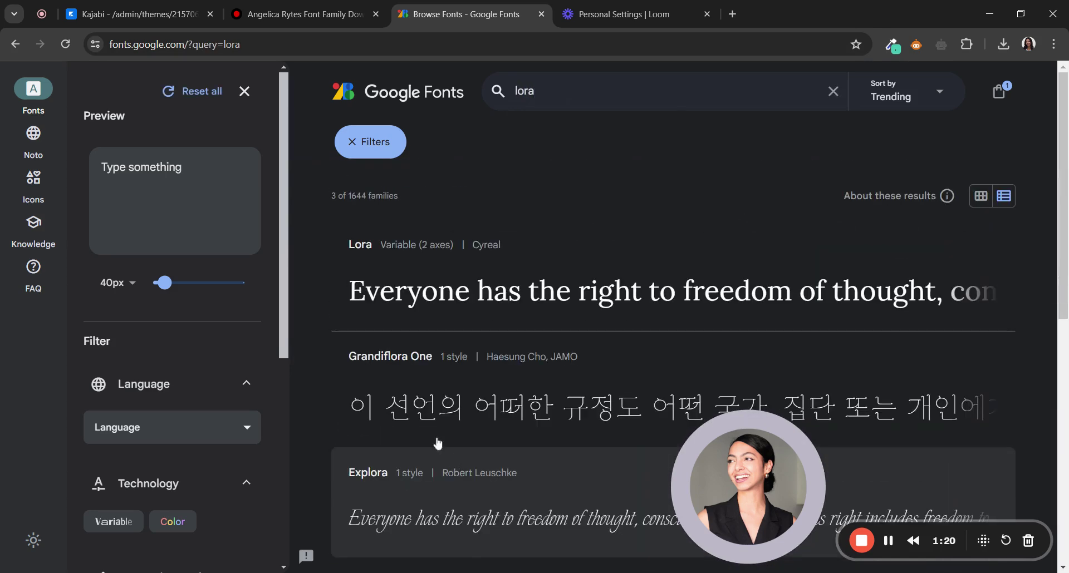
left_click(456, 291)
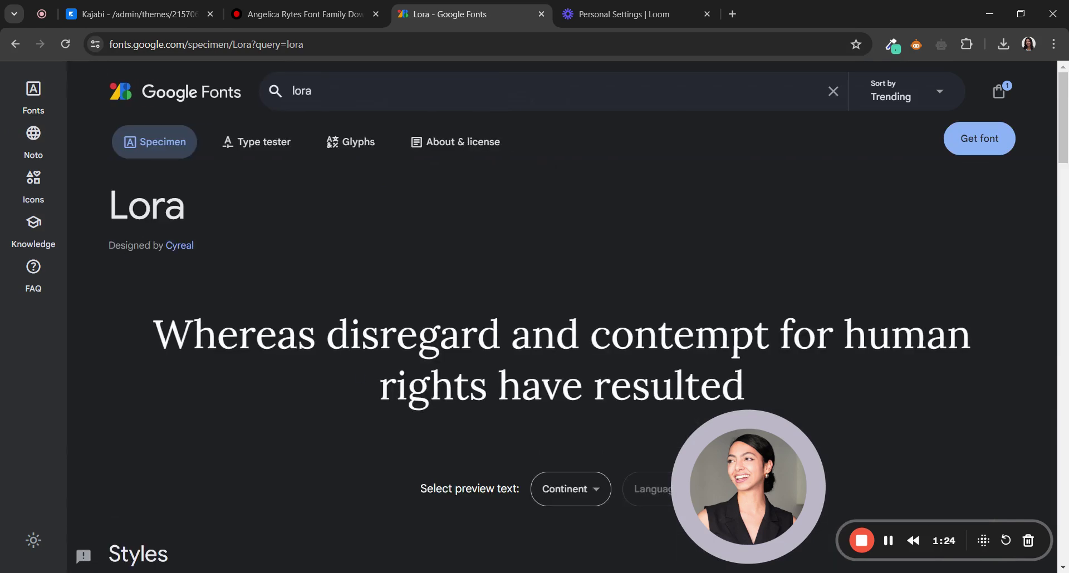
Step: Get the Lora font and open its embed code
scroll(386, 241, "down", 1)
scroll(385, 241, "up", 1)
left_click(976, 144)
scroll(277, 297, "down", 3)
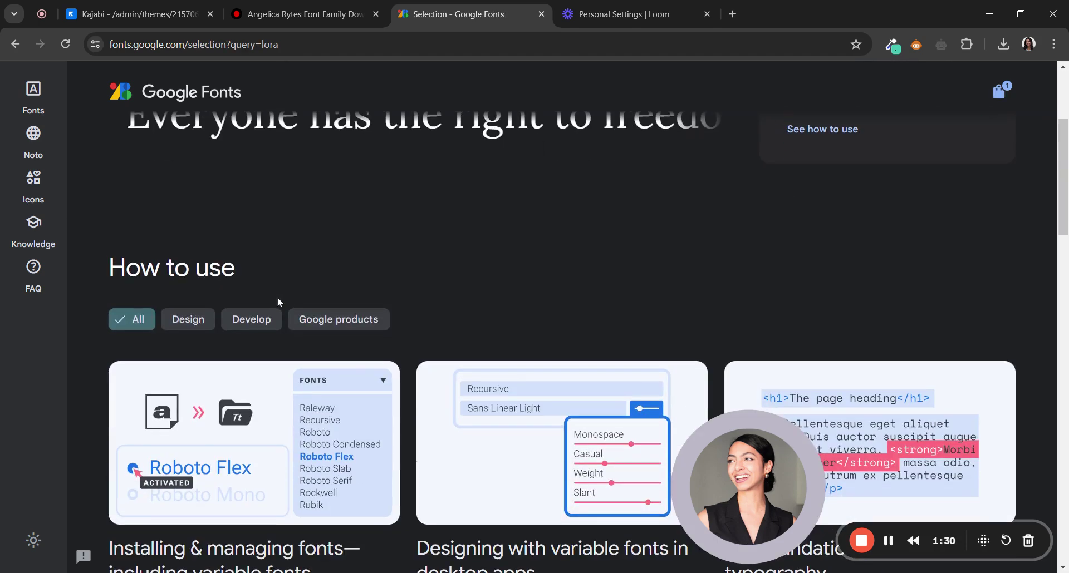
scroll(289, 319, "up", 3)
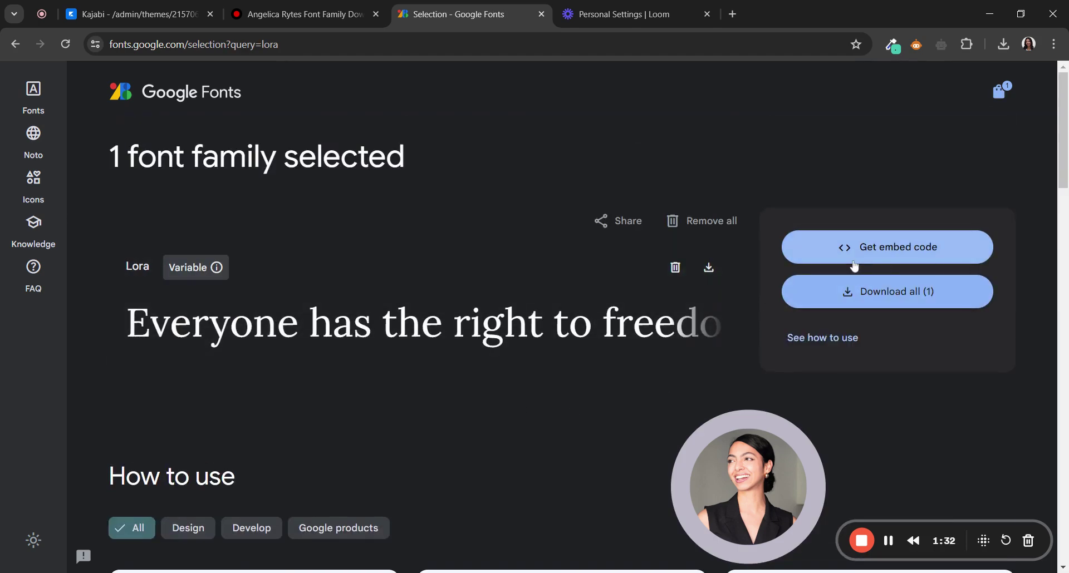
left_click(874, 259)
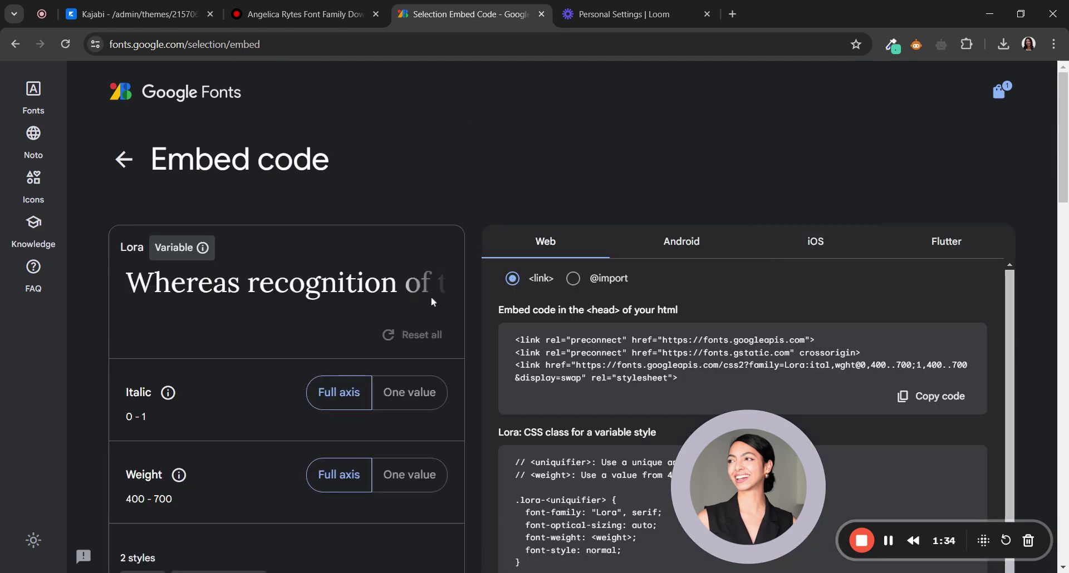
scroll(673, 292, "down", 1)
scroll(673, 292, "down", 5)
scroll(575, 147, "up", 2)
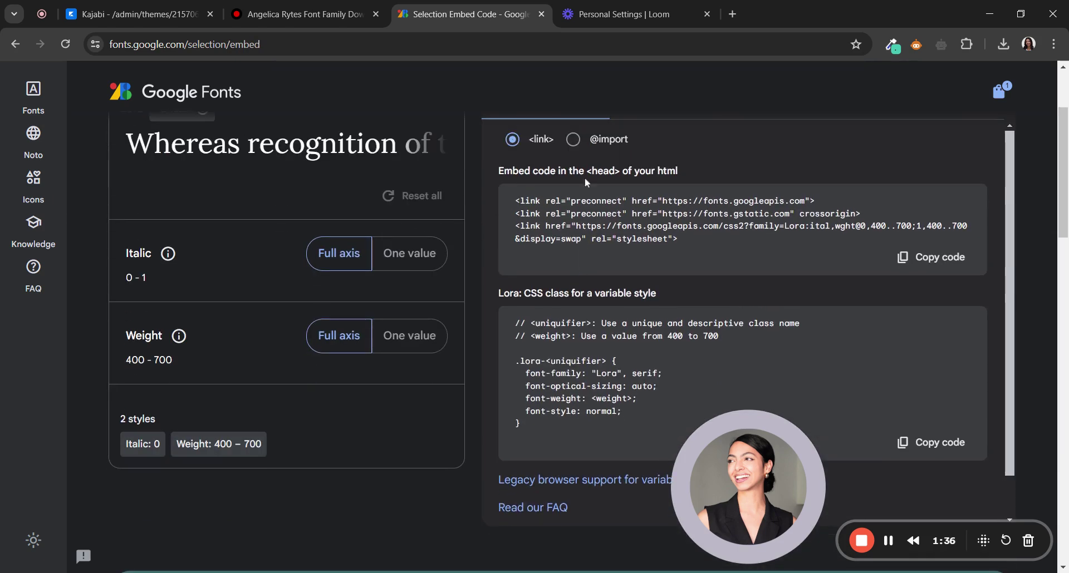
left_click(574, 141)
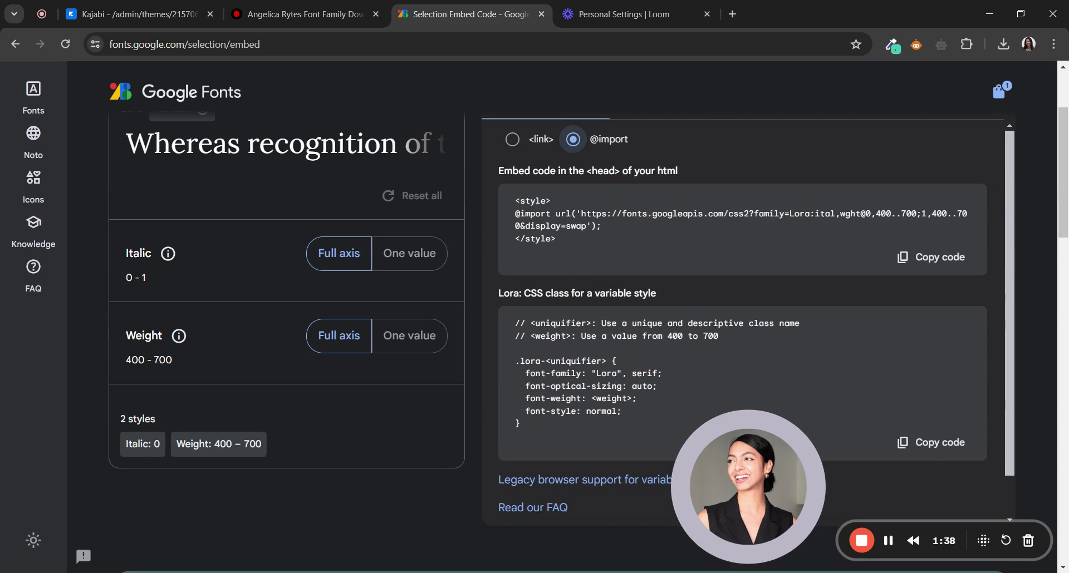
left_click_drag(513, 215, 591, 226)
Step: Switch back to Kajabi, open the theme's Custom Code, and enlarge the CSS code box to edit from its start
left_click(128, 16)
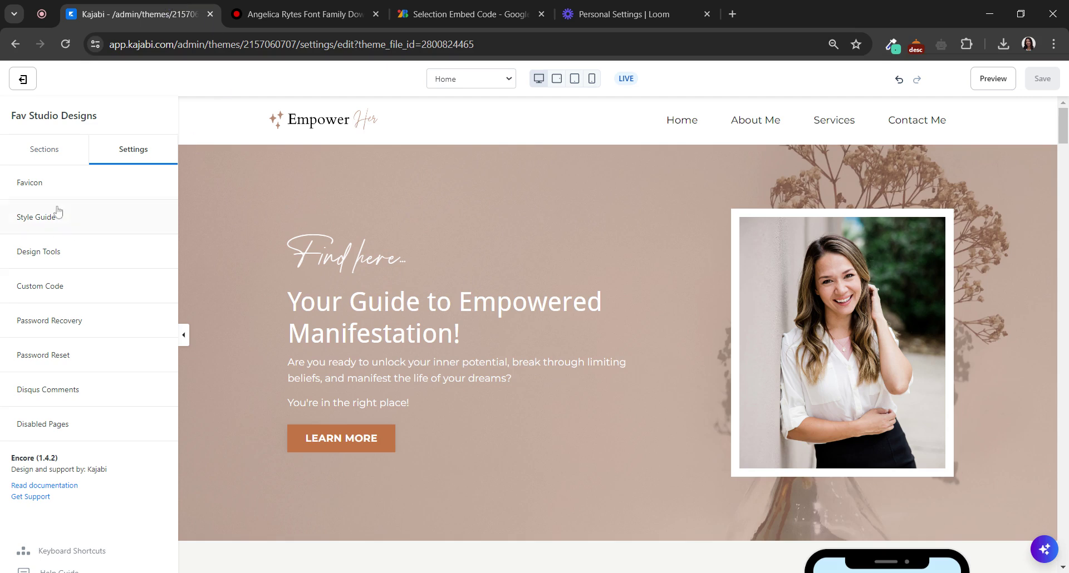
left_click(62, 293)
left_click_drag(159, 260, 149, 529)
left_click(17, 212)
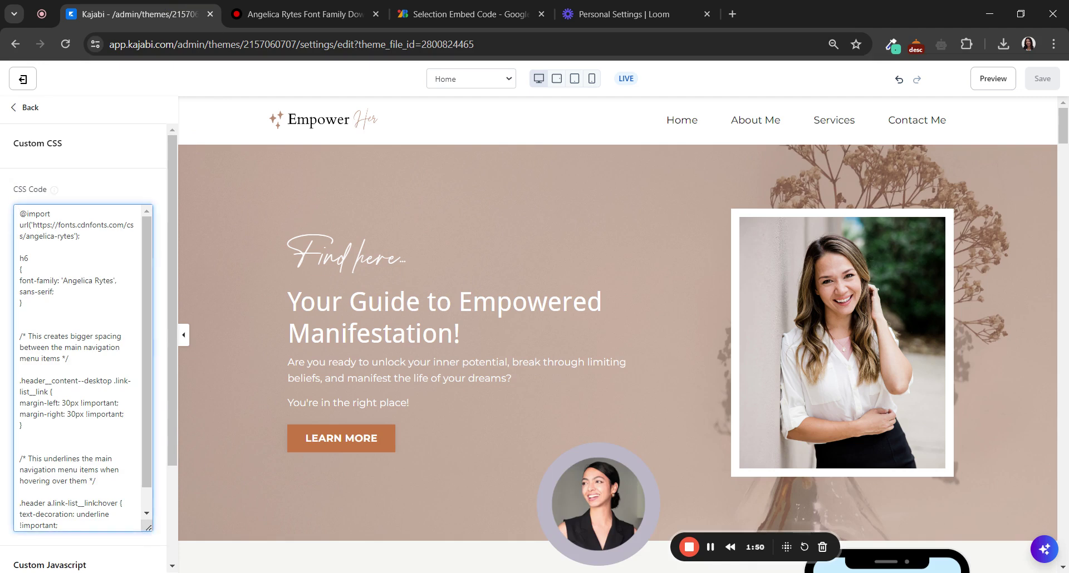
key("Return")
key("Return")
key("Return")
key("Return")
key("Return")
key("Return")
key("Return")
key("Return")
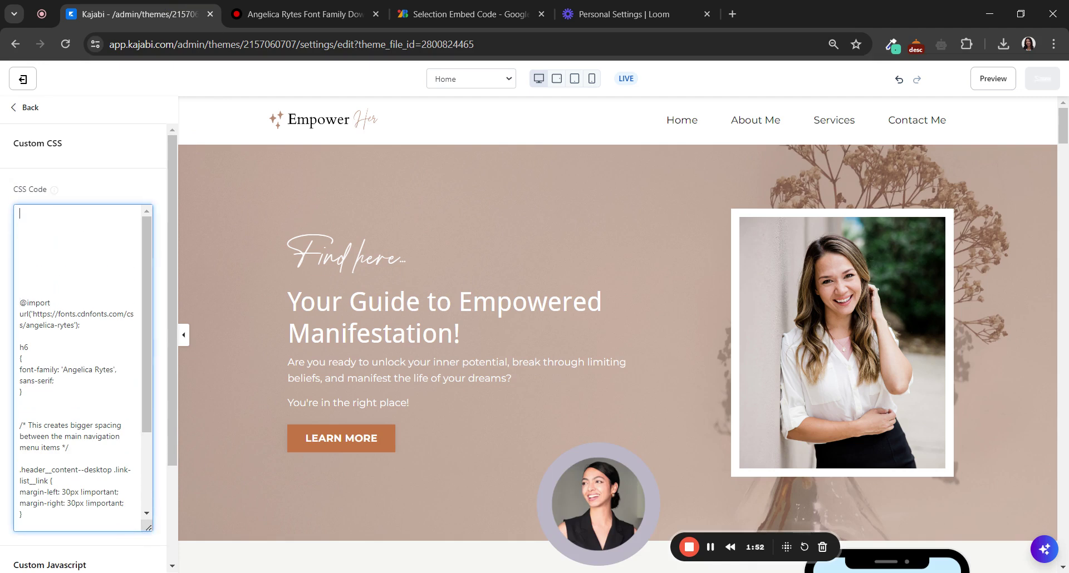
type("@import url('https://fonts.googleapis.com/css2?family=Lora:ital,wght@0,400..700;1,400..700&display=swap');")
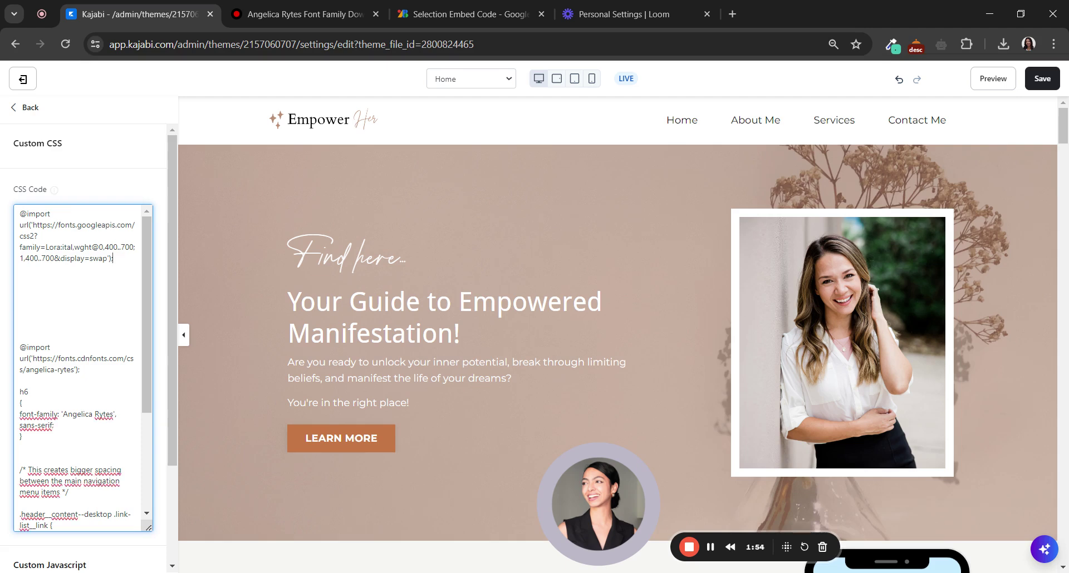
key("Return")
key("Return")
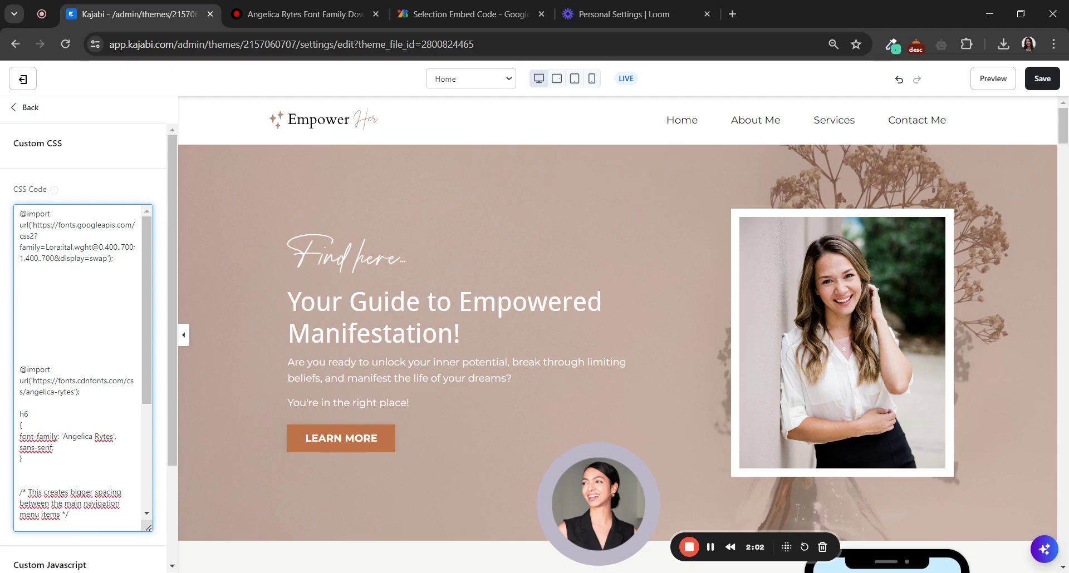
type("H1")
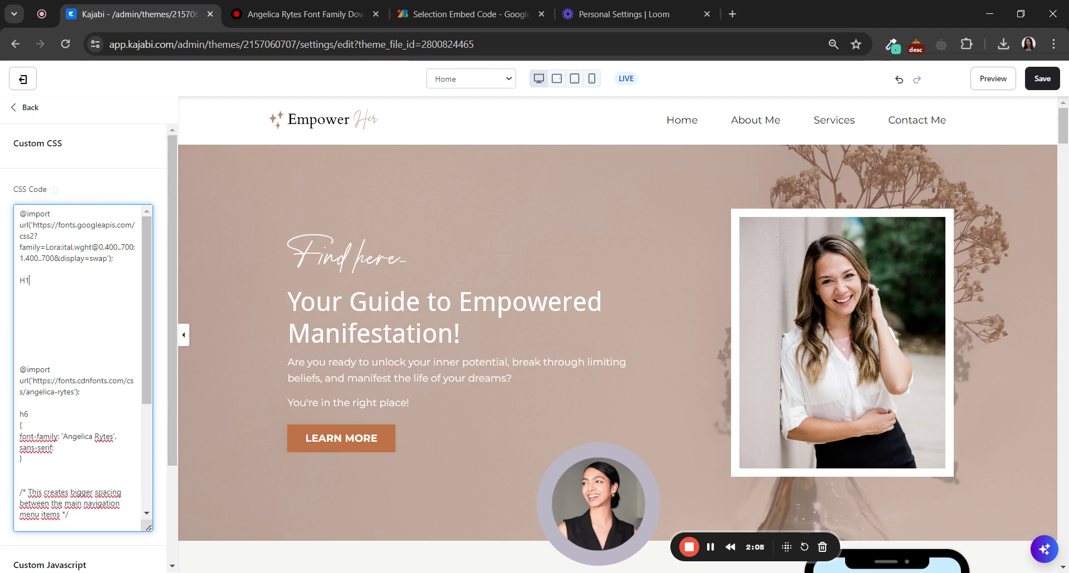
double_click(22, 425)
key("ctrl+c")
left_click(21, 291)
key("ctrl+v")
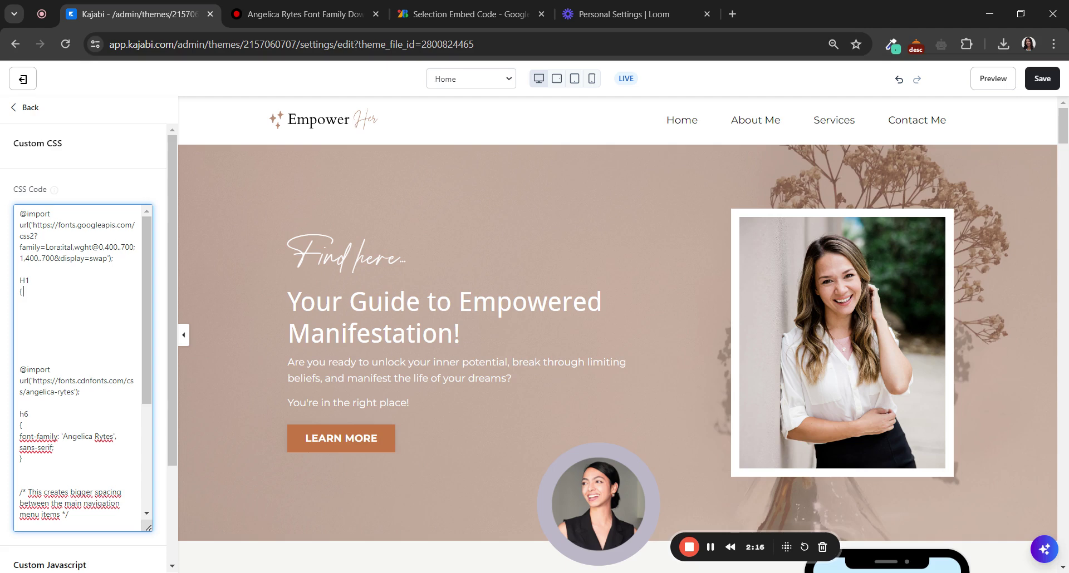
key("Return")
key("ctrl+v")
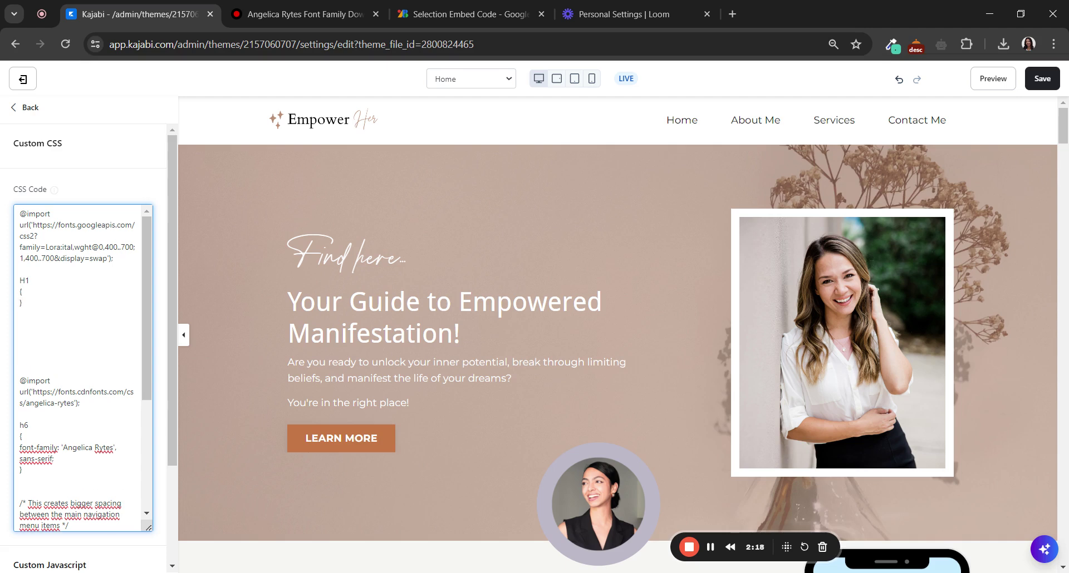
key("BackSpace")
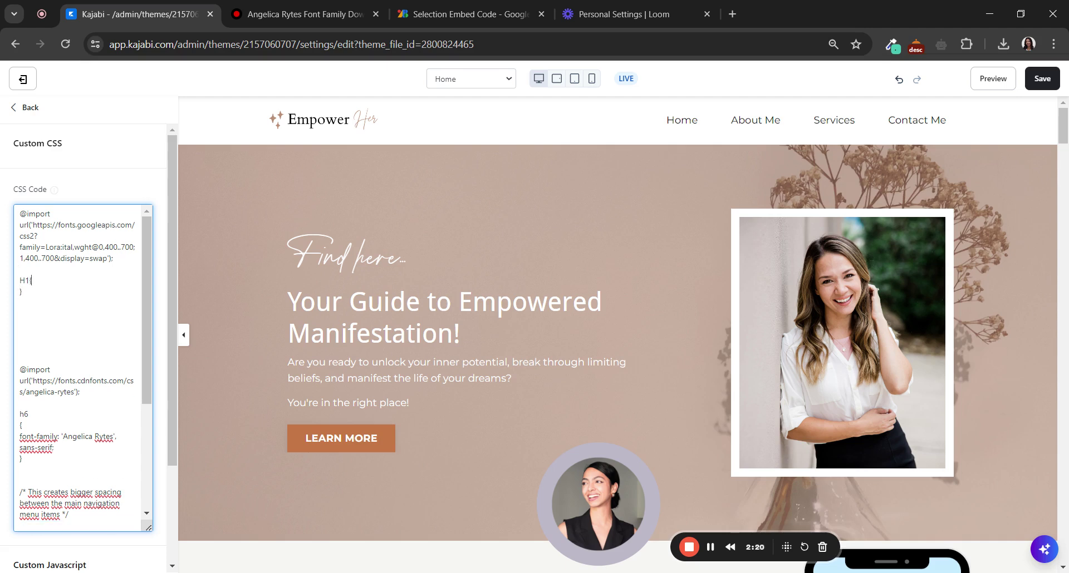
key("Return")
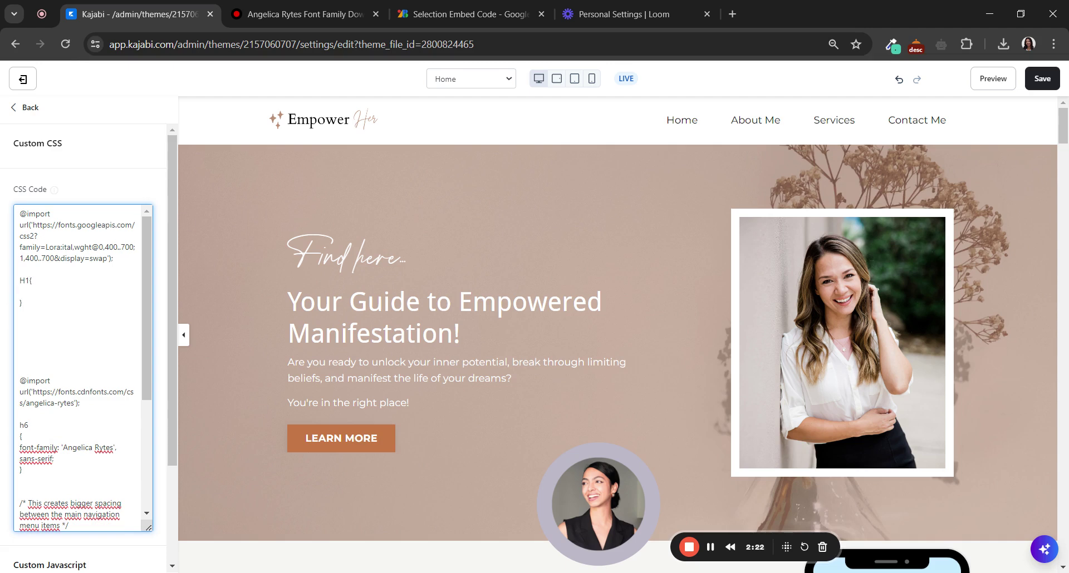
Step: Copy the font-family: "Lora", serif; line from Google Fonts into the H1 rule's braces in Kajabi and remove its leading space
left_click(468, 14)
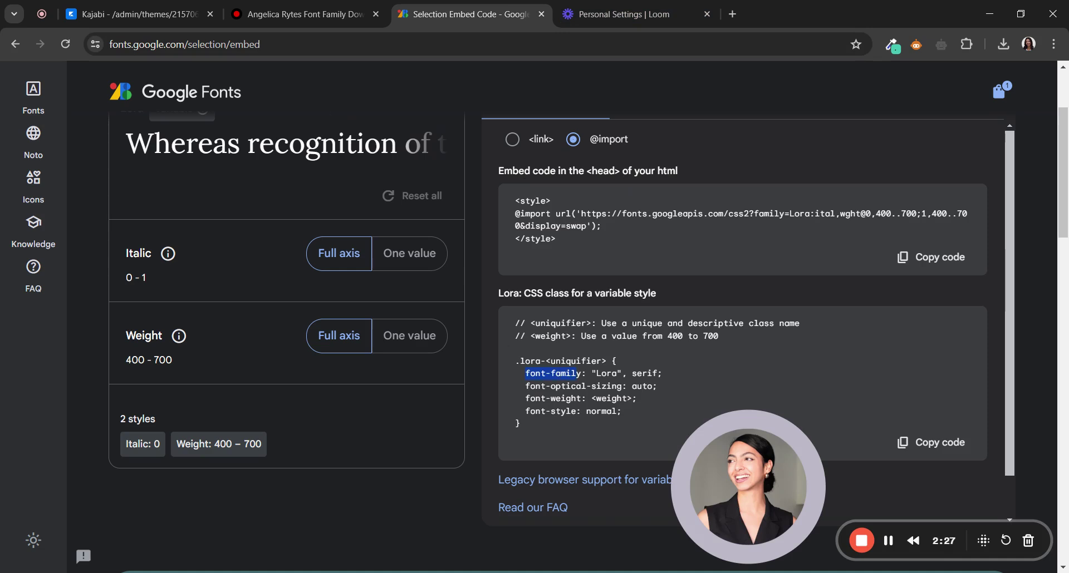
left_click_drag(668, 368, 672, 379)
left_click(189, 8)
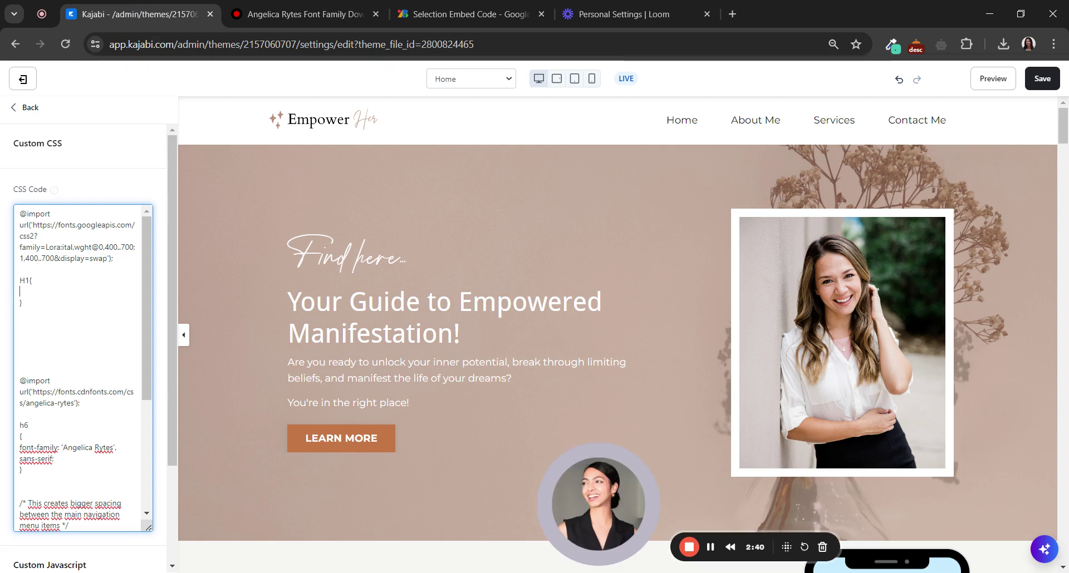
left_click(22, 292)
key("ctrl+v")
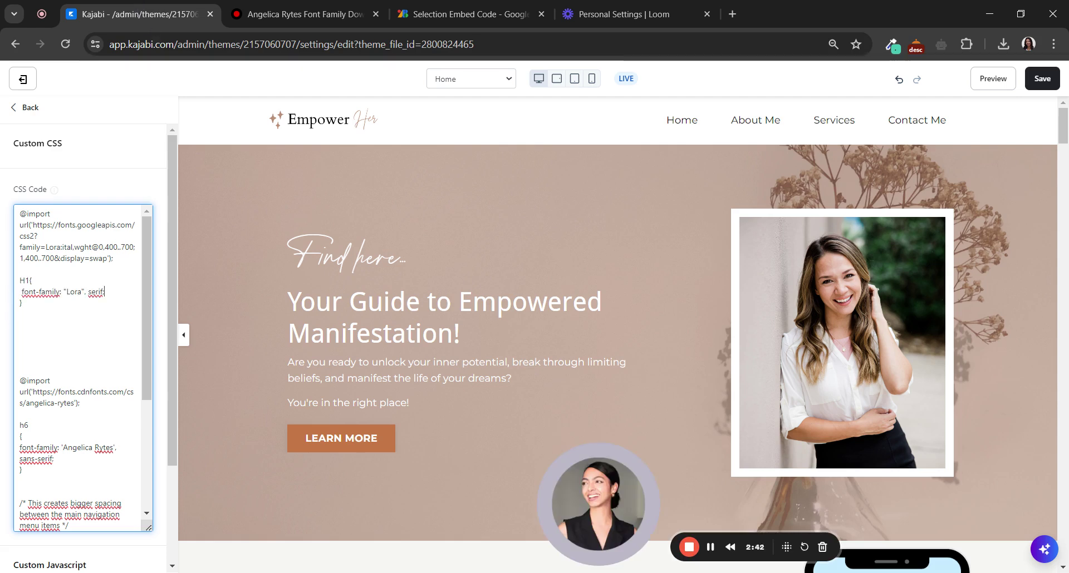
left_click(20, 293)
key("BackSpace")
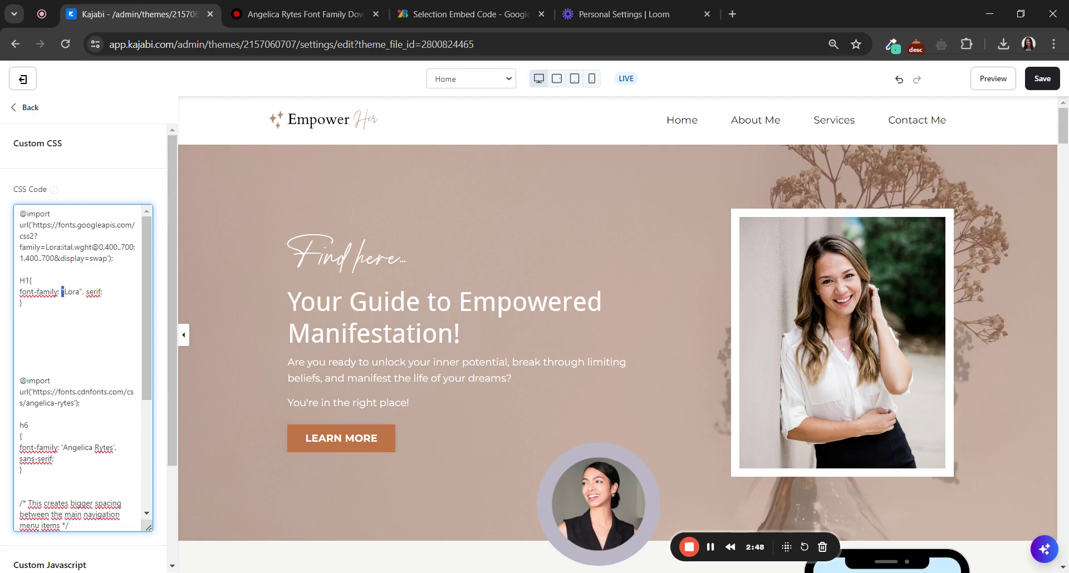
Step: Replace the double quotes around Lora in the H1 rule with single quotes and save the theme
left_click_drag(178, 334, 320, 334)
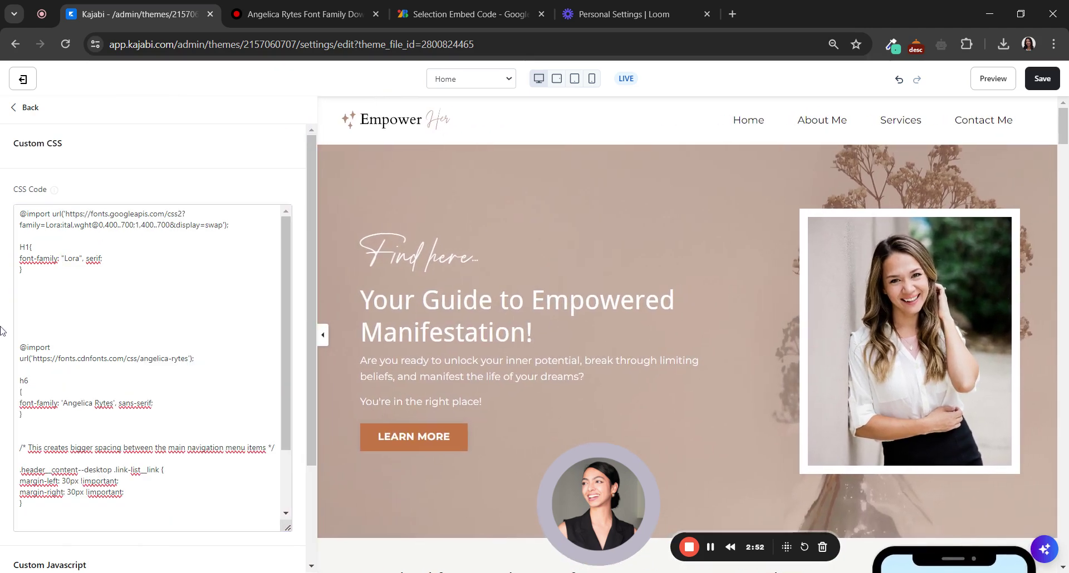
left_click(62, 258)
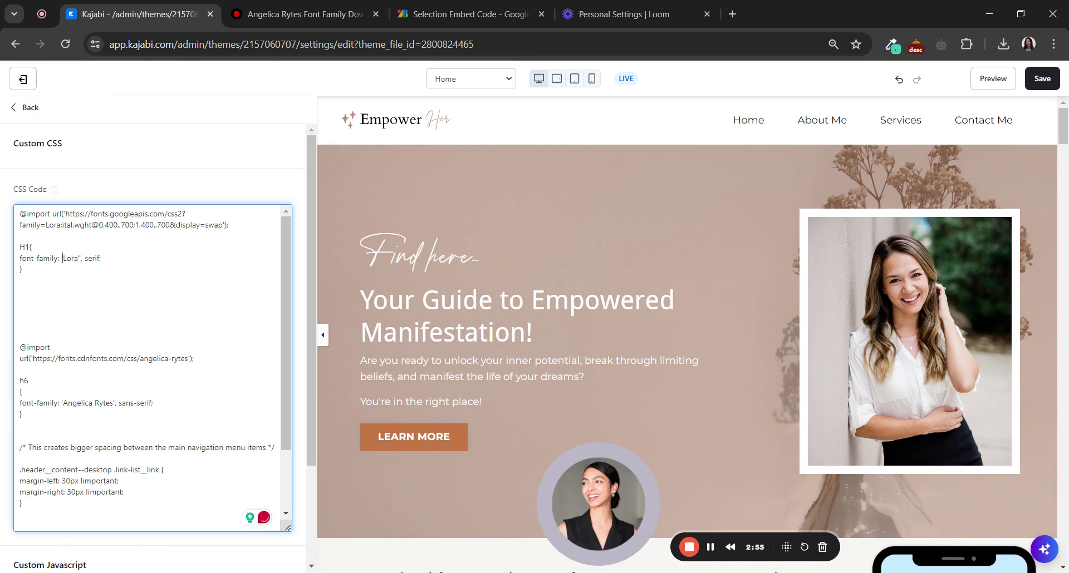
key("BackSpace")
left_click(20, 291)
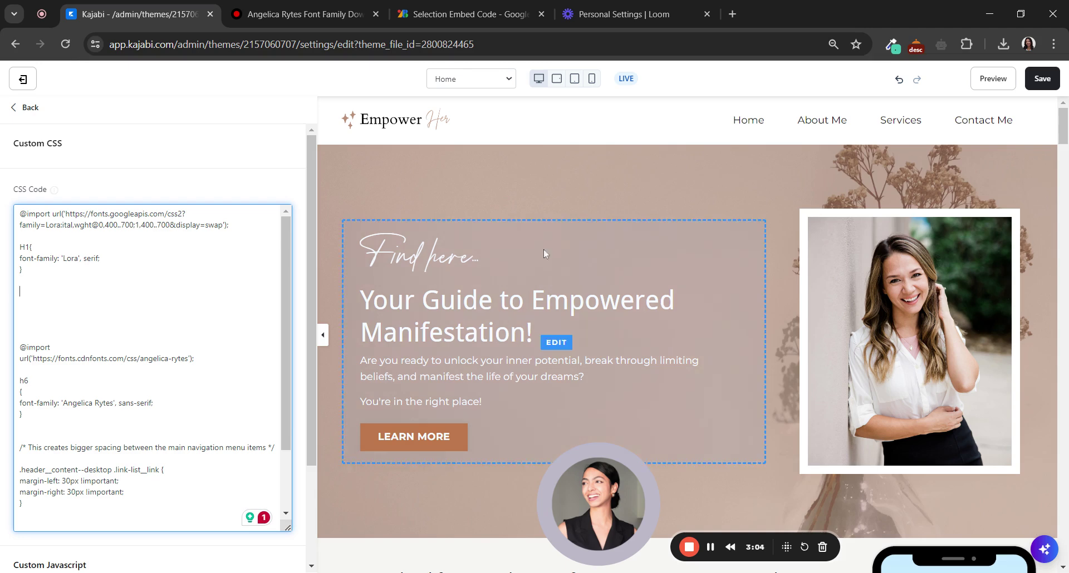
left_click(1040, 78)
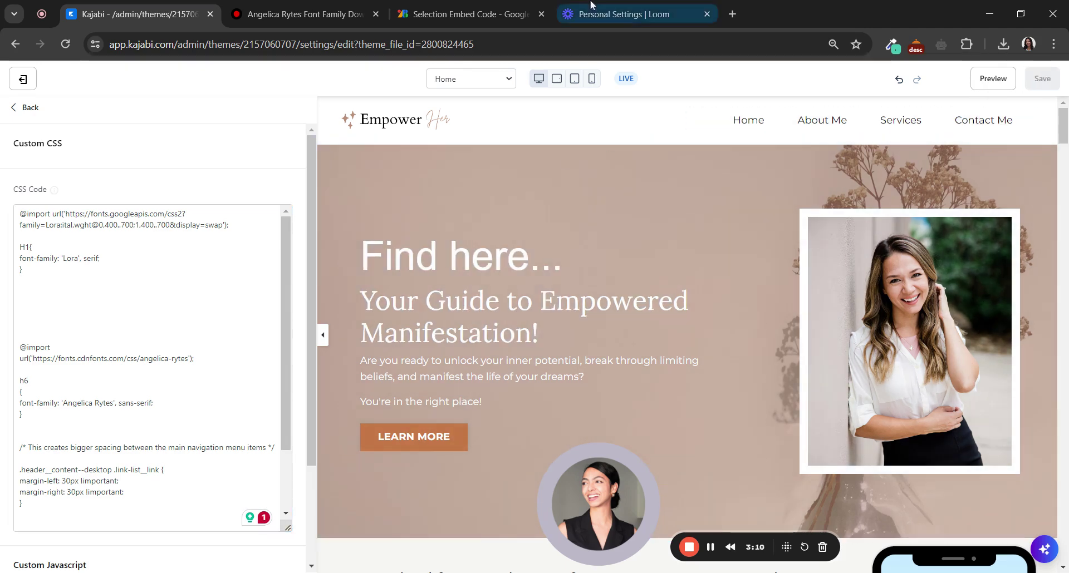
left_click(468, 14)
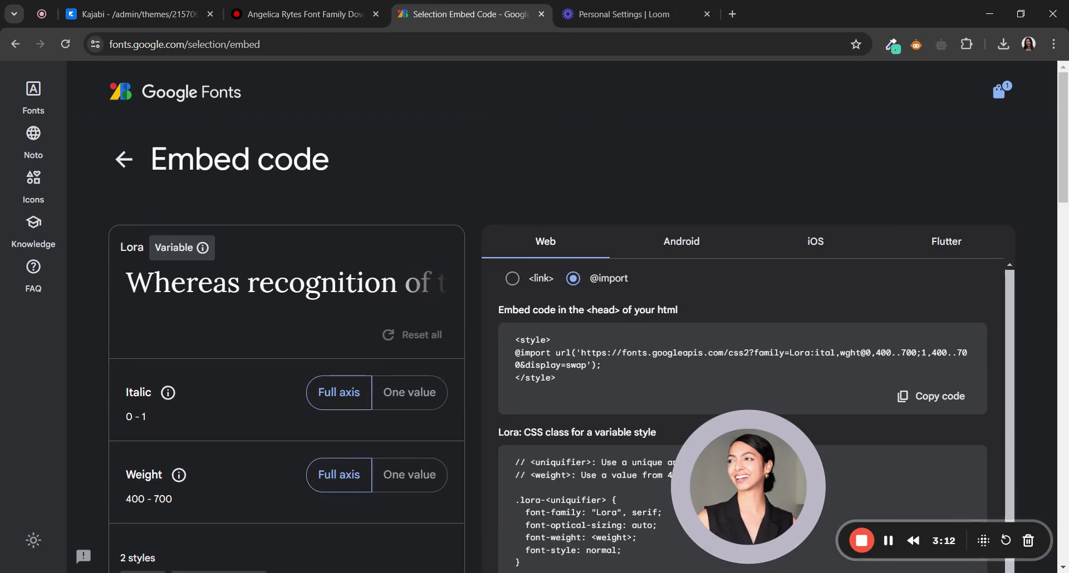
left_click(139, 13)
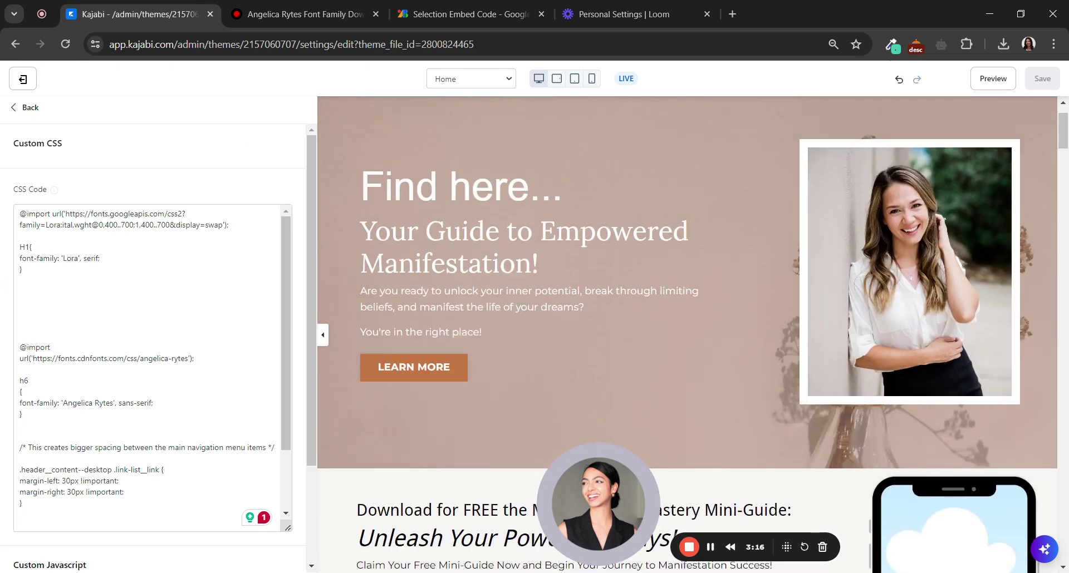
left_click(21, 314)
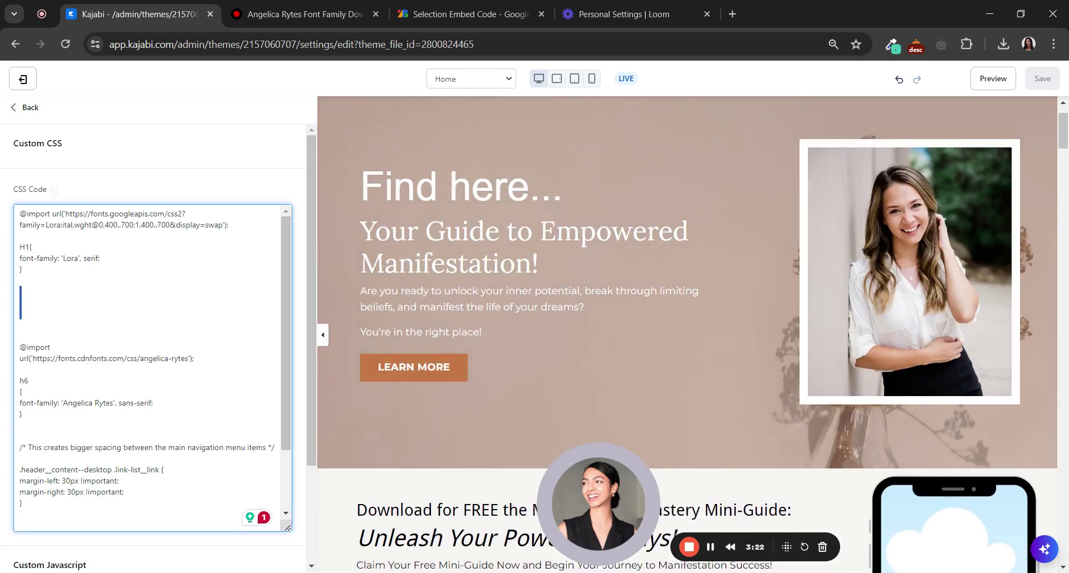
key("shift+Up")
key("shift+Up")
key("shift+Up")
key("shift+Up")
key("shift+Up")
key("shift+Up")
key("shift+Up")
key("shift+Up")
key("shift+Up")
key("Delete")
key("Delete")
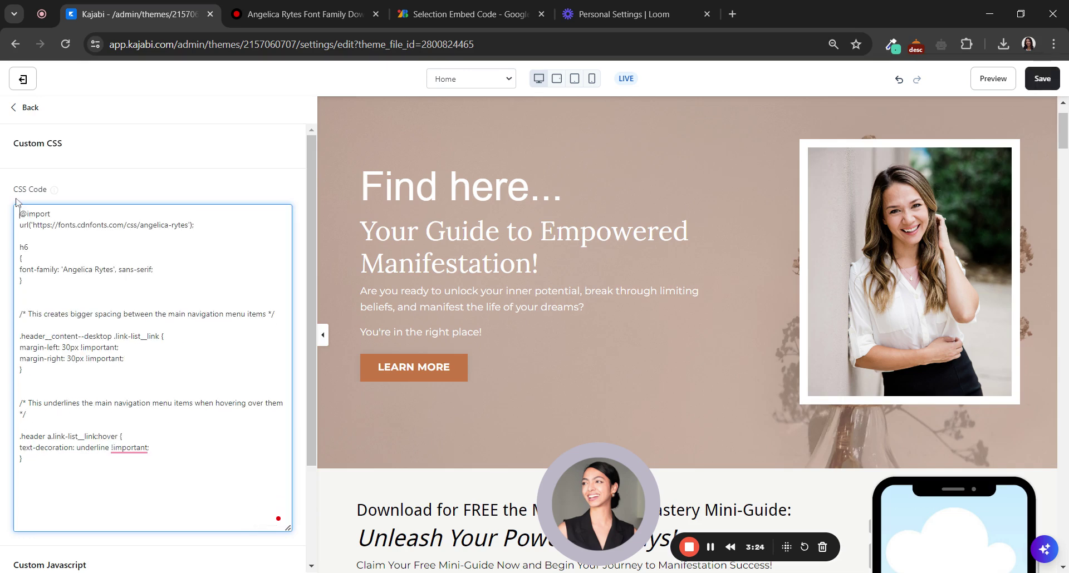
left_click(1042, 78)
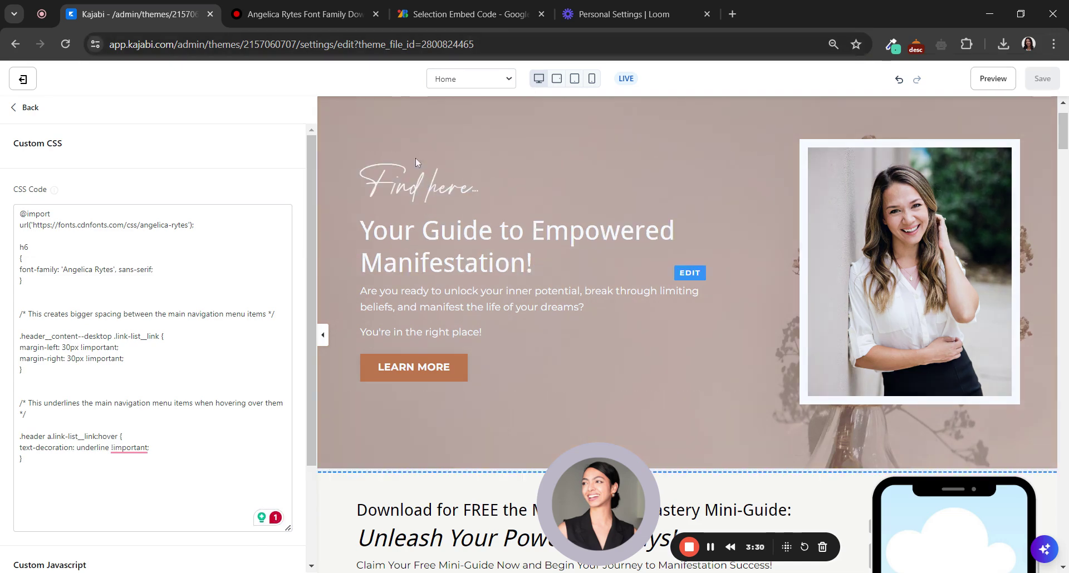
Step: Switch to the Angelica Rytes page on CDN Fonts and open the Handwritten category in a new tab
left_click(467, 14)
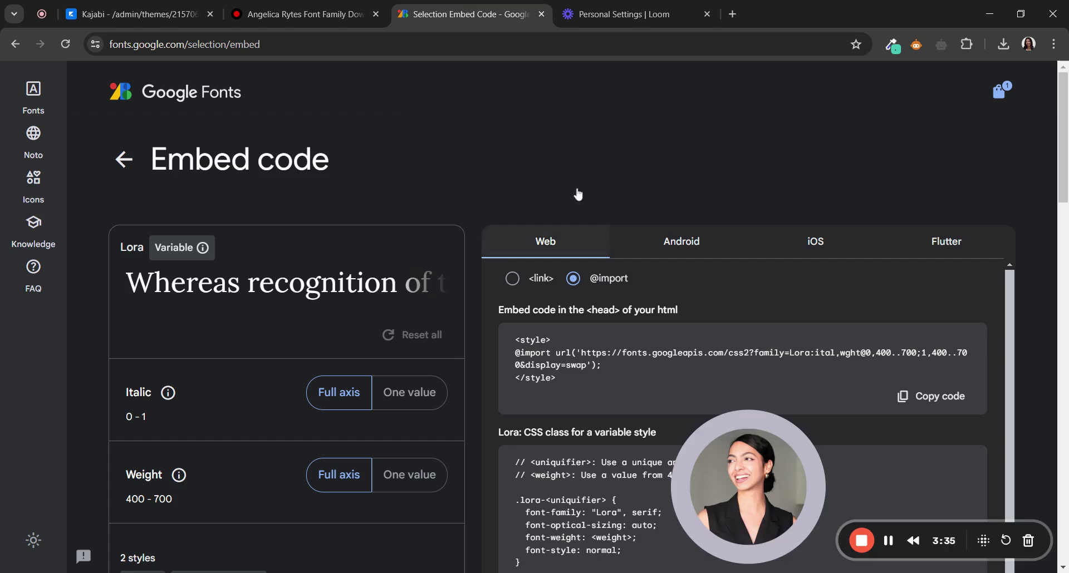
left_click(262, 15)
left_click(134, 45)
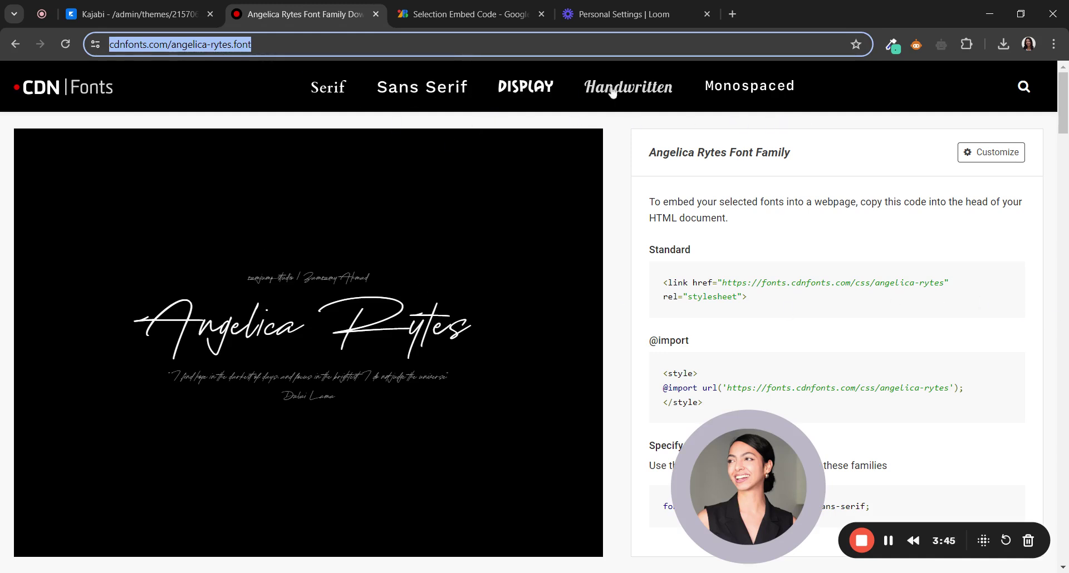
left_click(628, 89, "ctrl")
key("ctrl+Tab")
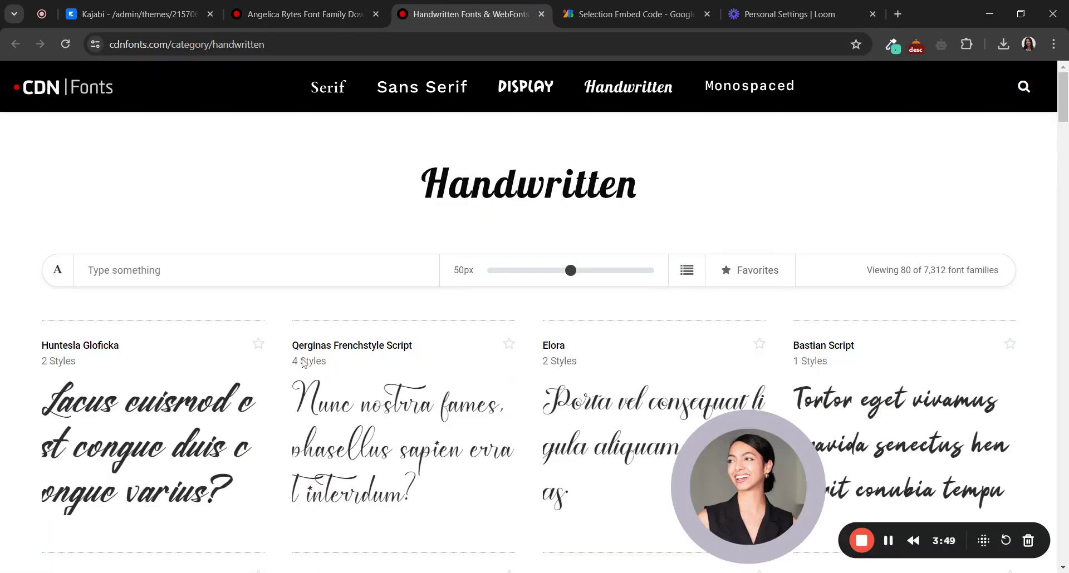
scroll(575, 382, "down", 1)
scroll(937, 228, "down", 7)
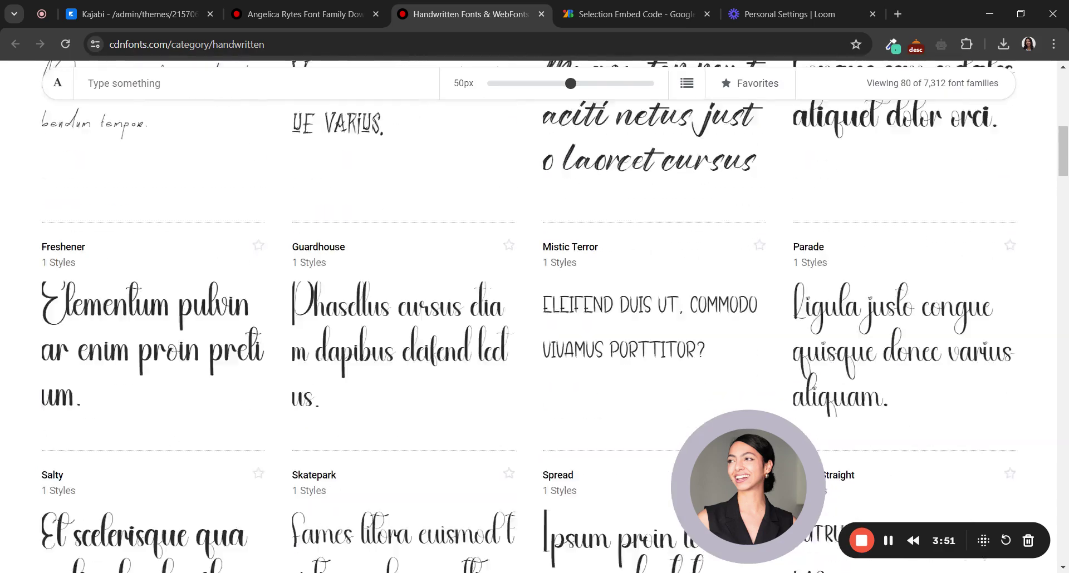
scroll(699, 256, "down", 20)
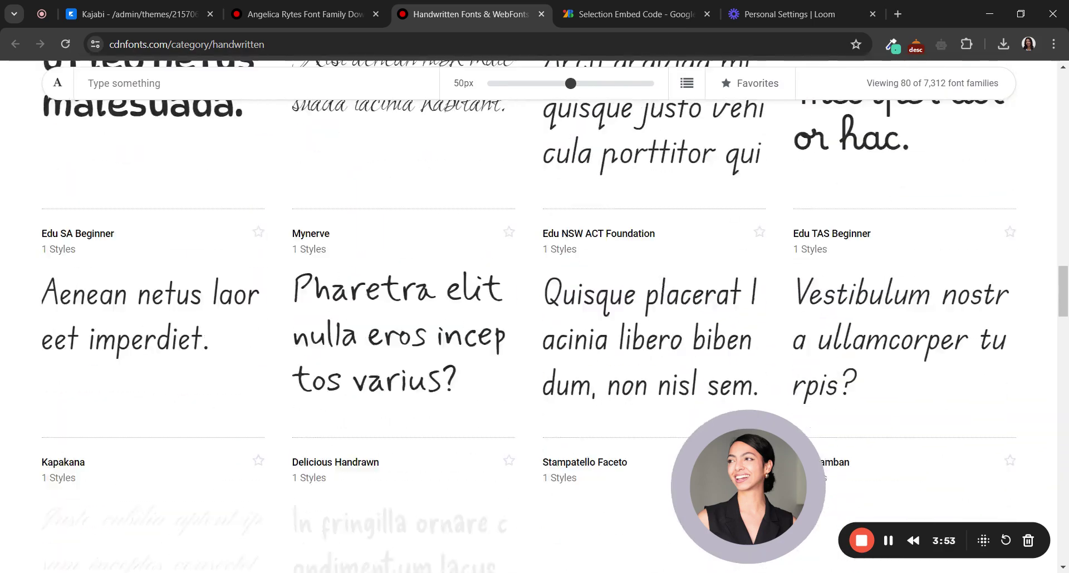
scroll(196, 305, "down", 12)
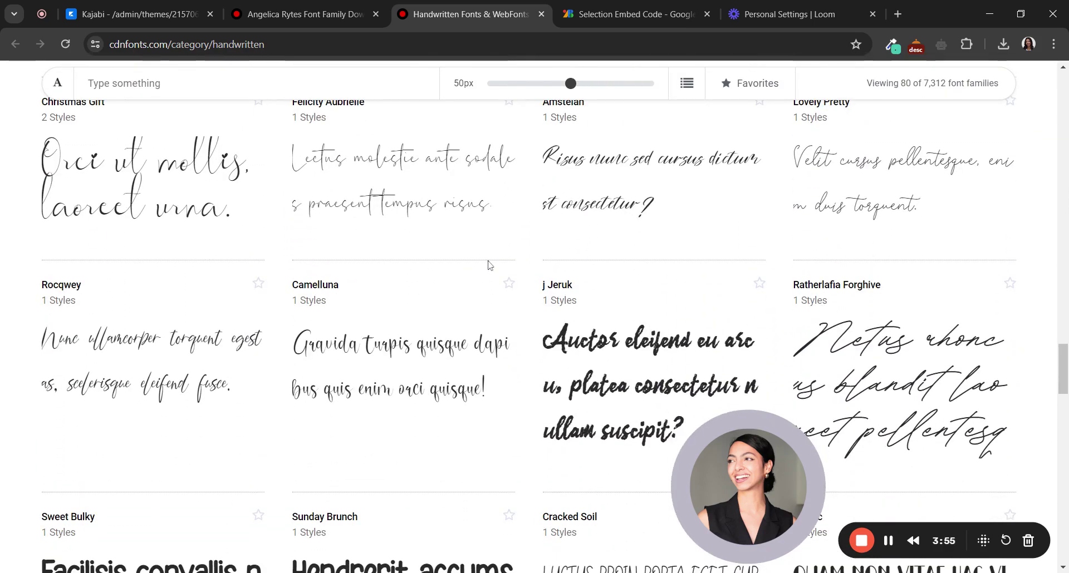
scroll(425, 318, "up", 1)
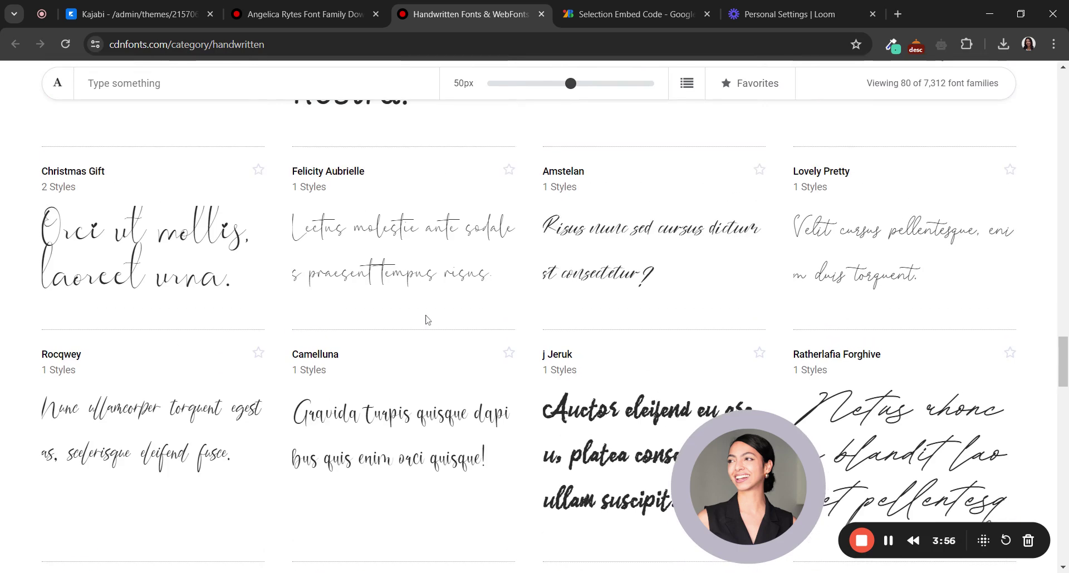
left_click(333, 173)
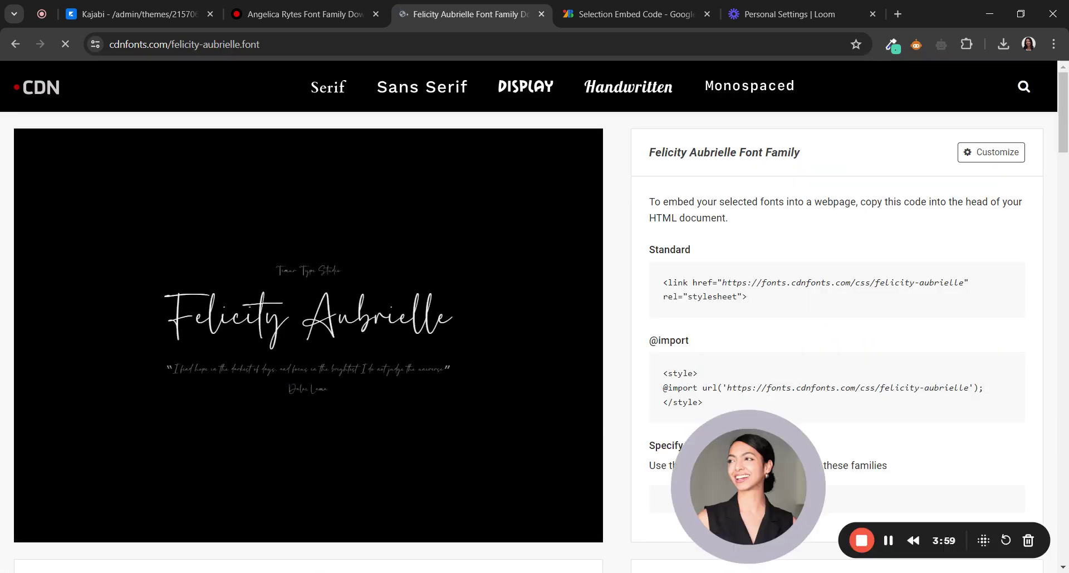
scroll(753, 325, "down", 5)
scroll(753, 325, "up", 2)
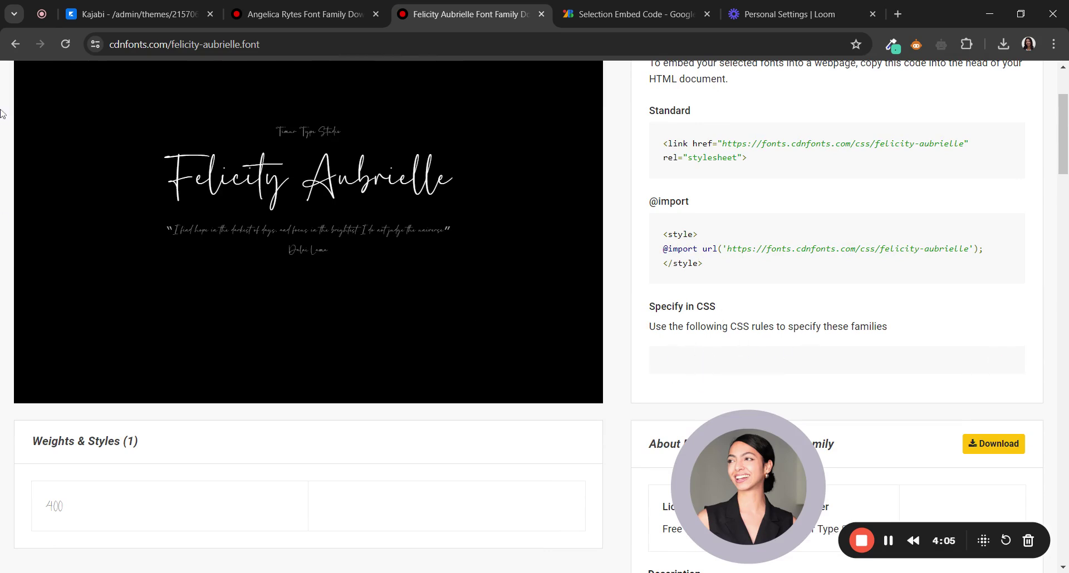
Step: Go back to the handwritten fonts list and open the Neumartha page to check its embed code and CSS rule
left_click(15, 44)
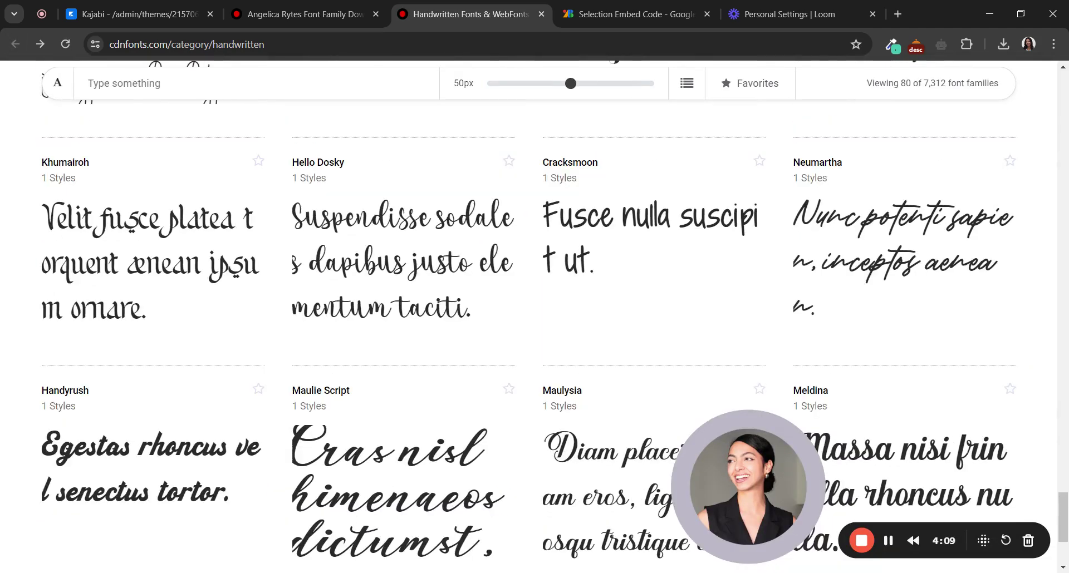
scroll(518, 276, "down", 4)
scroll(517, 277, "up", 4)
scroll(796, 247, "down", 3)
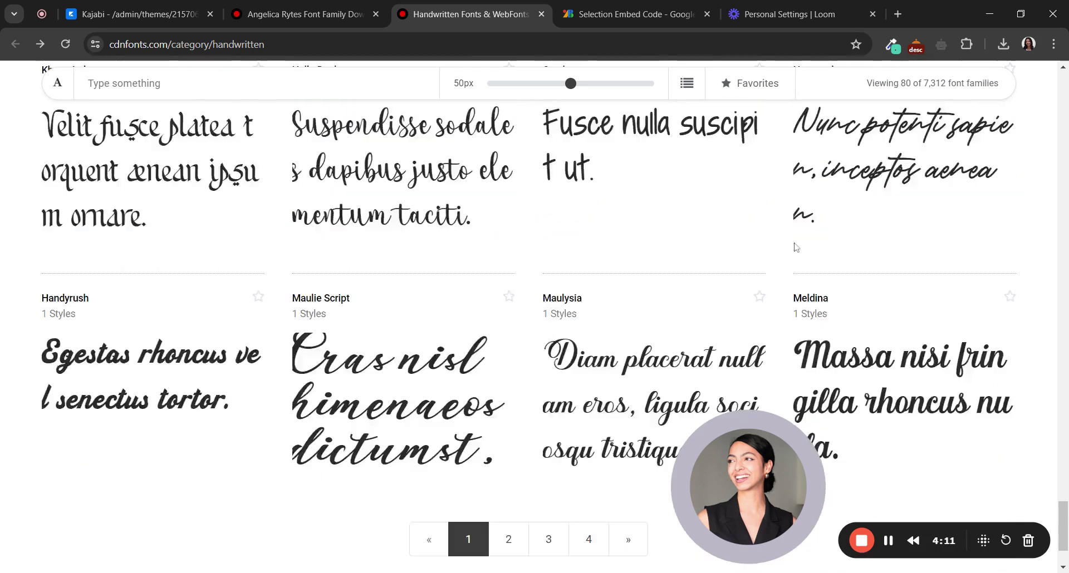
scroll(796, 248, "up", 2)
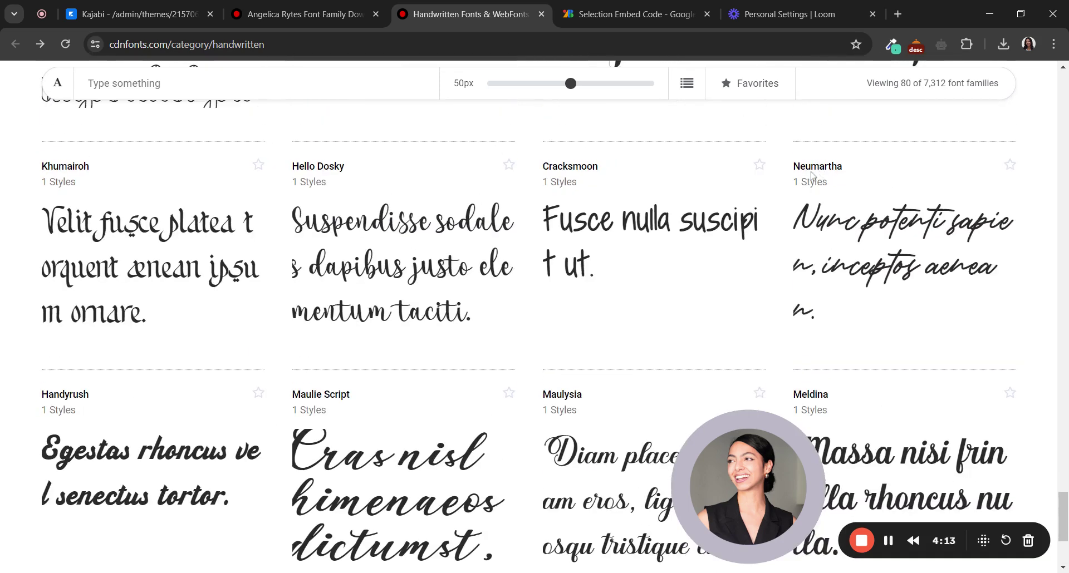
left_click(812, 175)
scroll(730, 317, "down", 2)
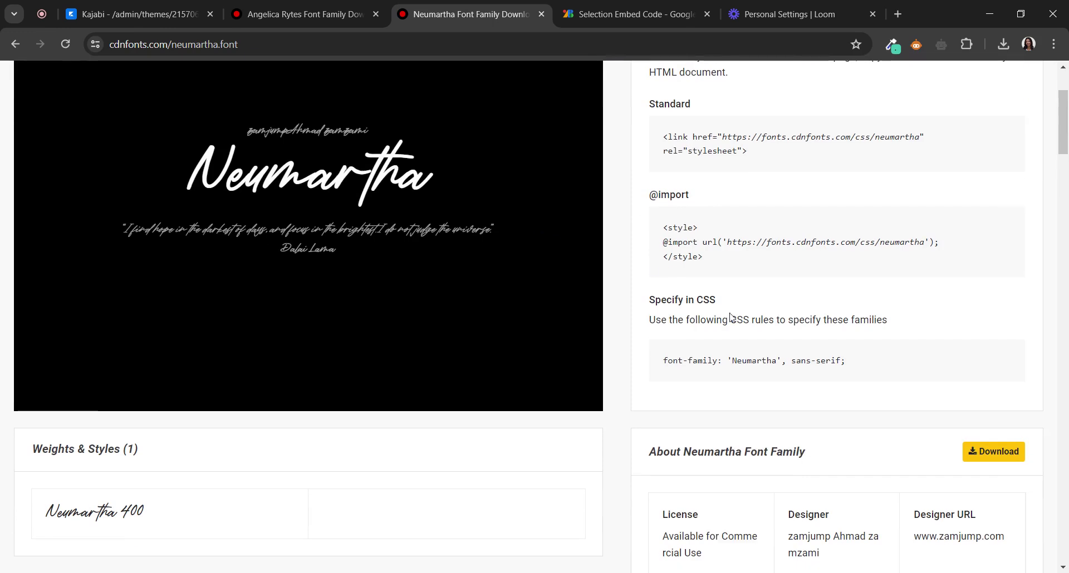
left_click_drag(667, 361, 845, 361)
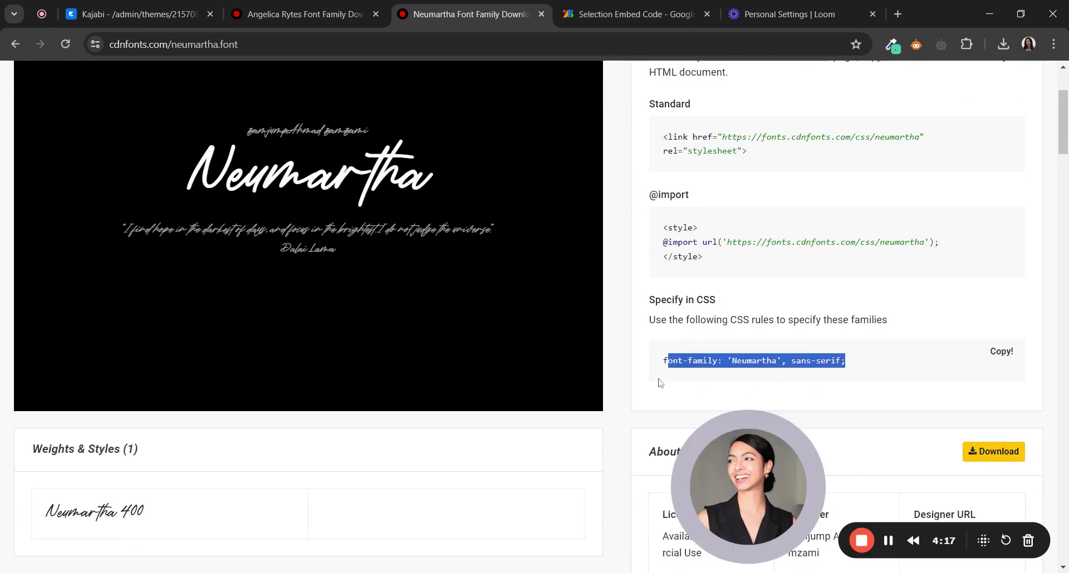
left_click(682, 380)
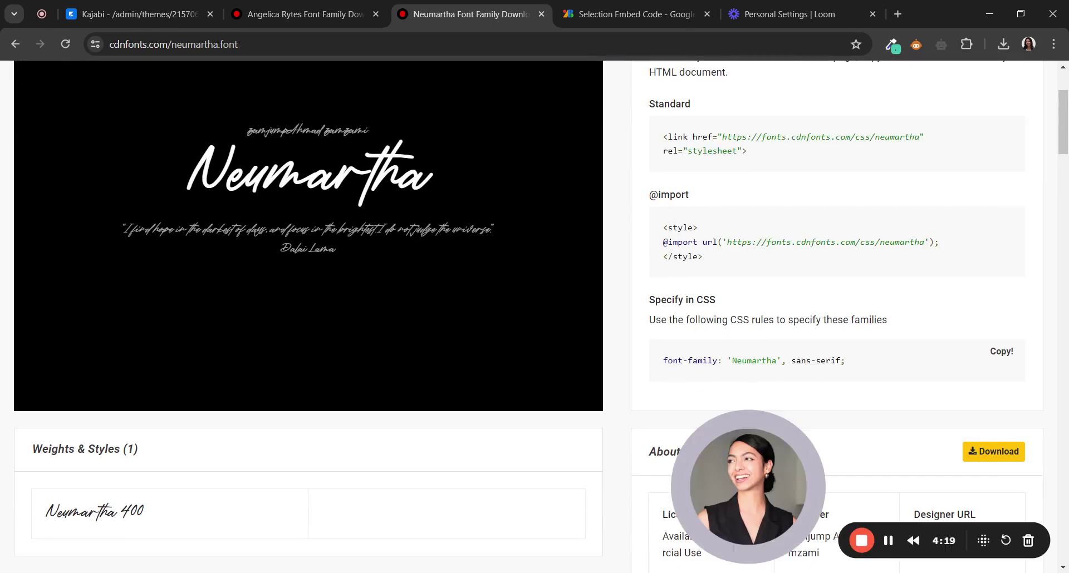
left_click_drag(847, 360, 762, 361)
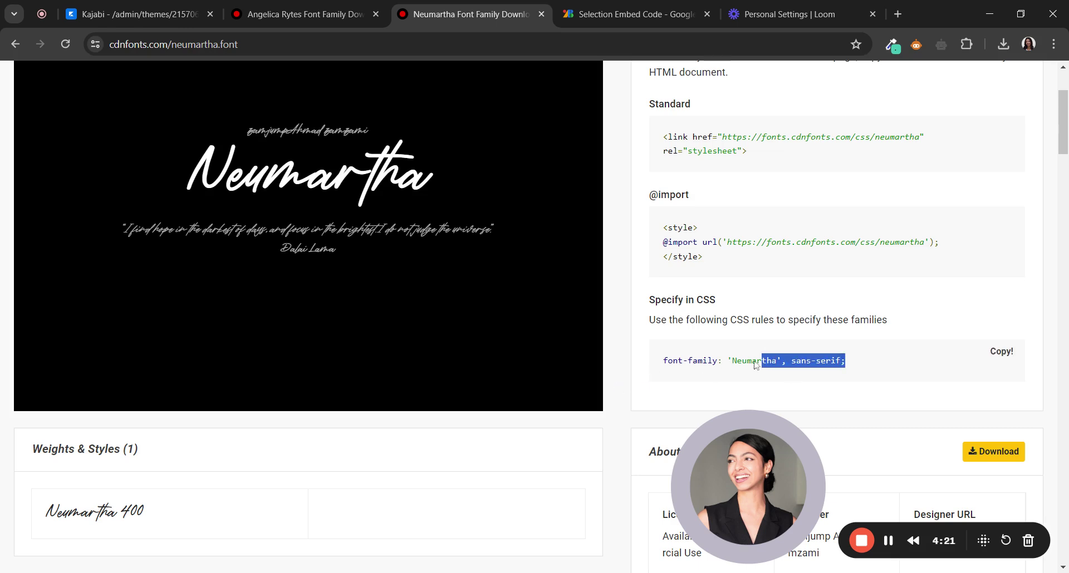
scroll(593, 395, "up", 2)
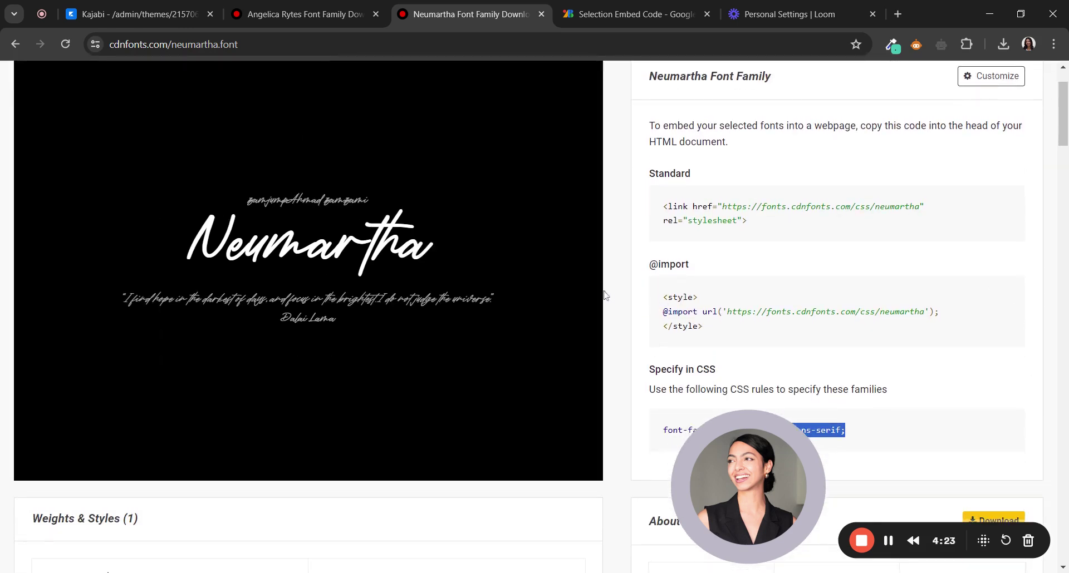
scroll(580, 296, "up", 1)
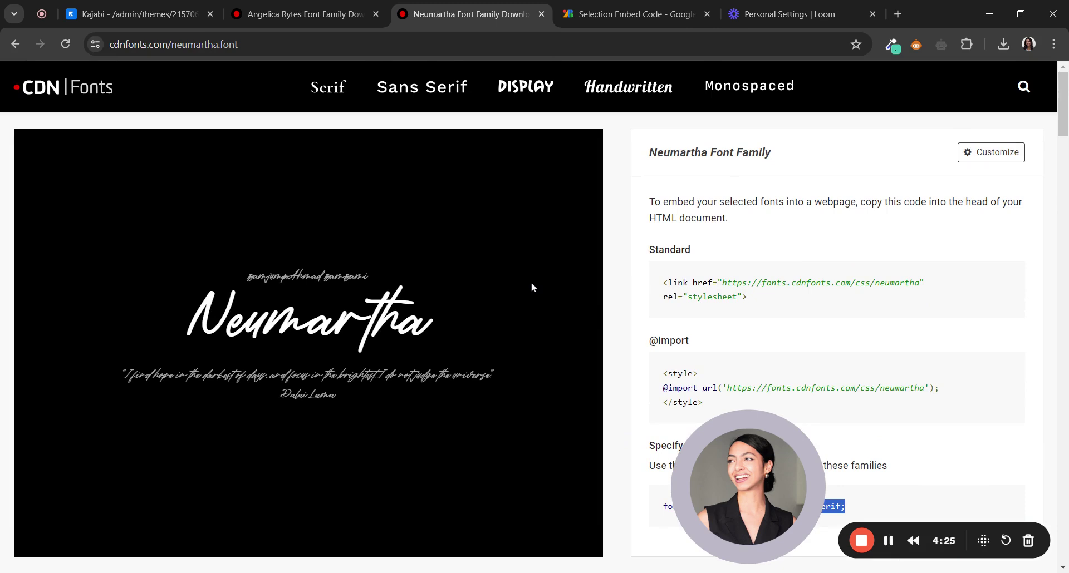
scroll(524, 275, "down", 2)
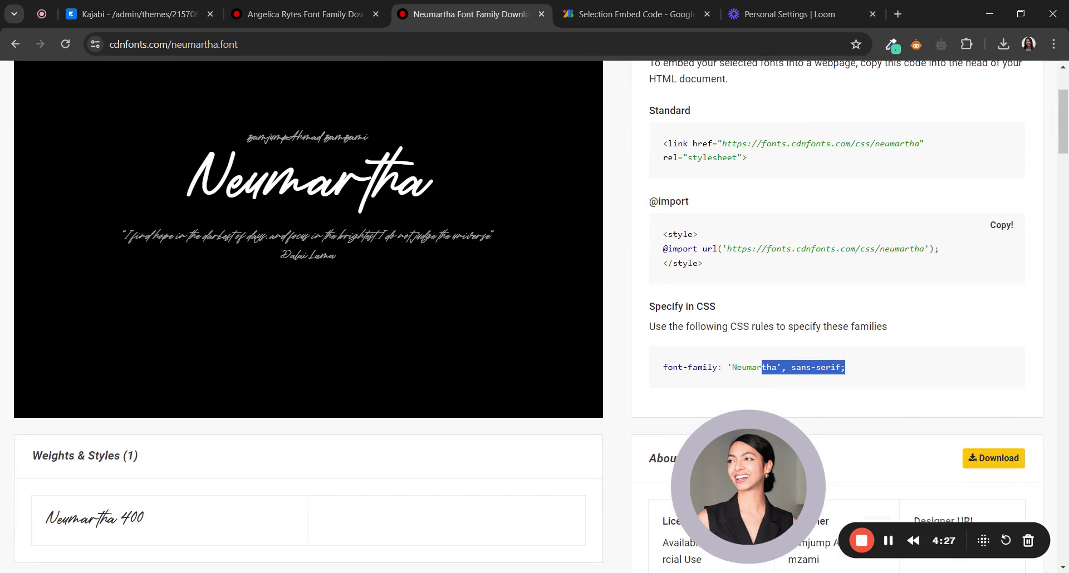
left_click_drag(658, 254, 947, 257)
key("ctrl+c")
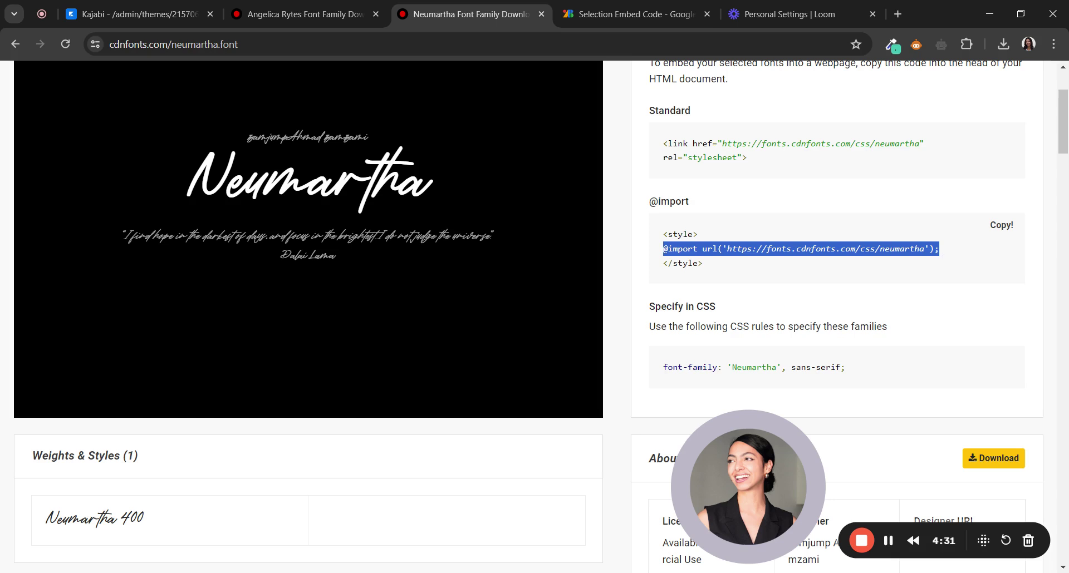
left_click(139, 14)
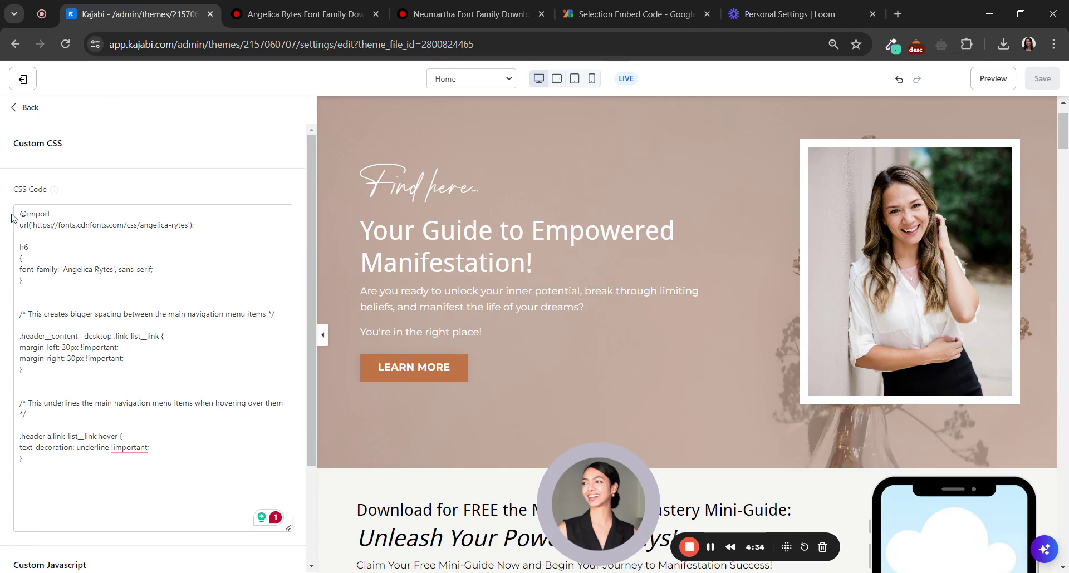
left_click(15, 217)
key("Return")
key("Return")
key("Return")
key("Return")
key("Return")
key("Return")
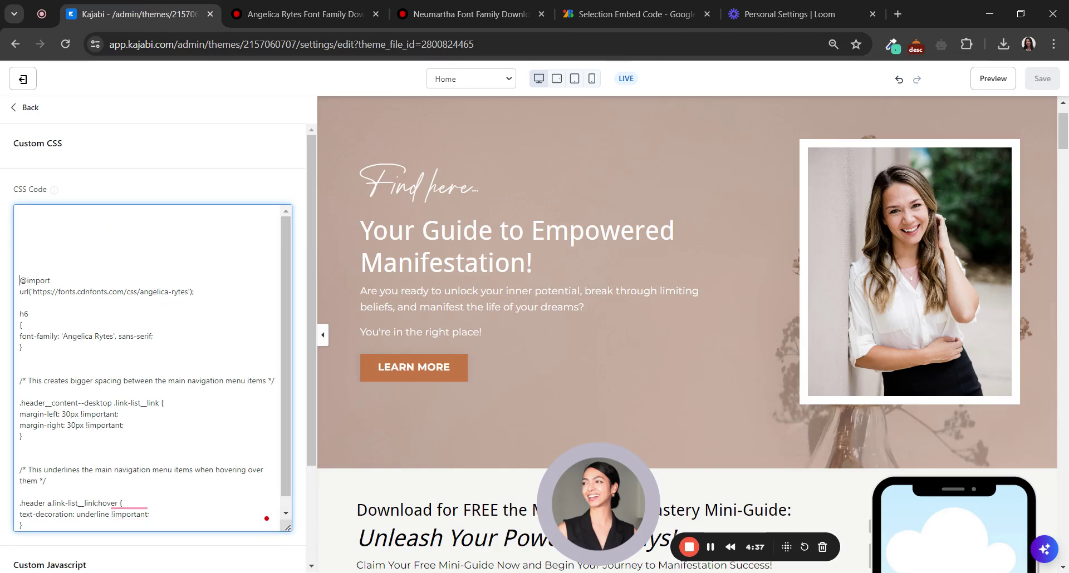
left_click(33, 217)
key("ctrl+v")
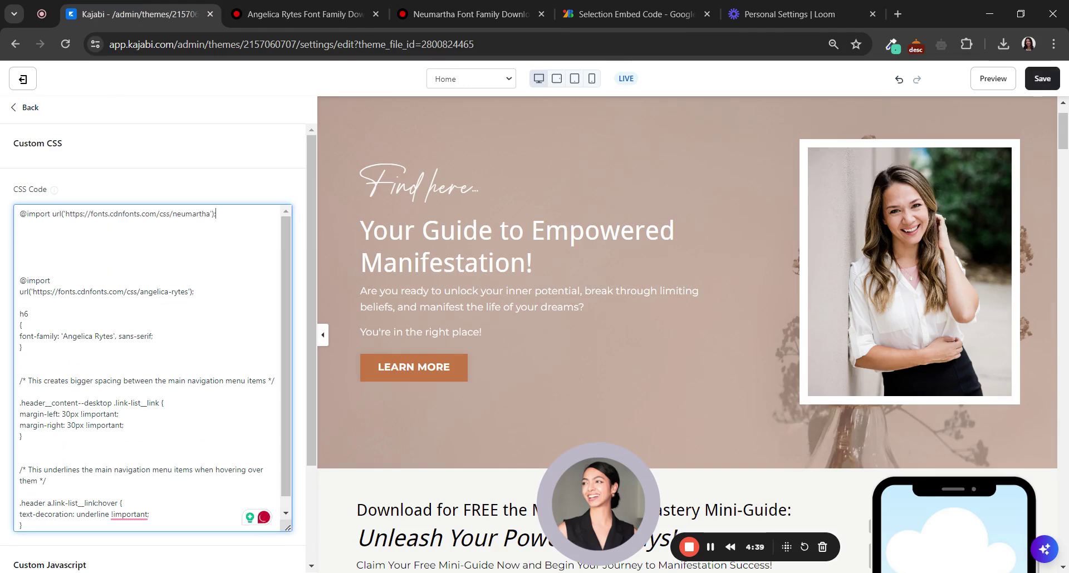
Step: Switch to the Neumartha page on CDN Fonts and copy its font-family CSS rule
left_click(724, 6)
left_click(690, 14)
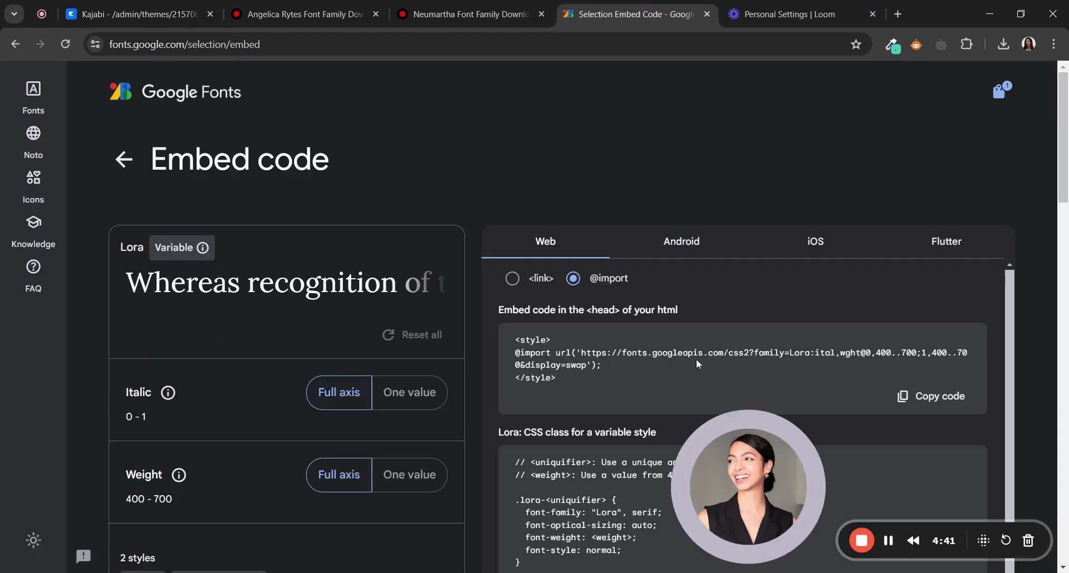
left_click(468, 14)
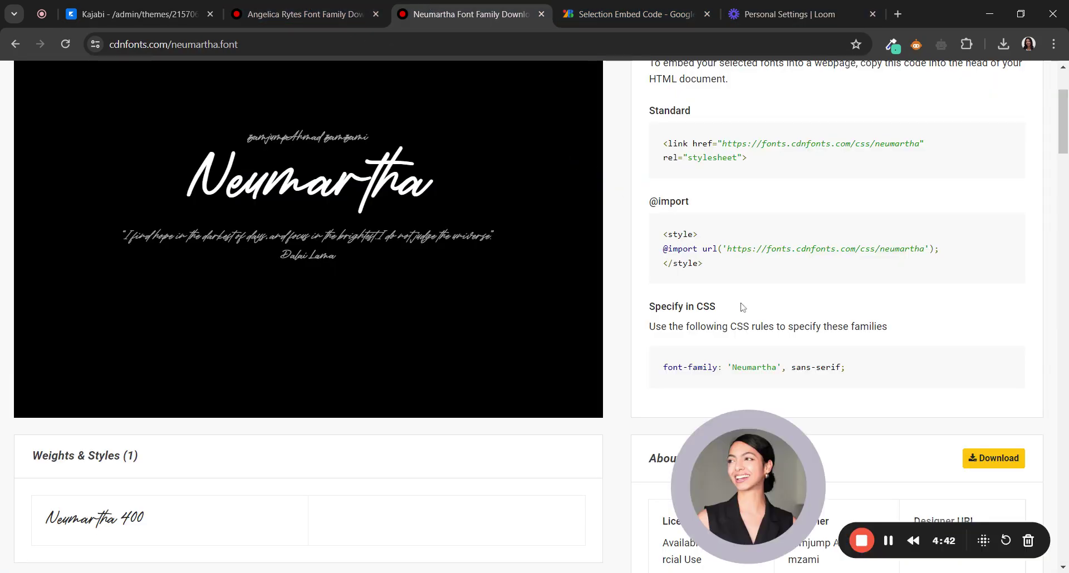
scroll(713, 296, "down", 3)
scroll(712, 296, "up", 1)
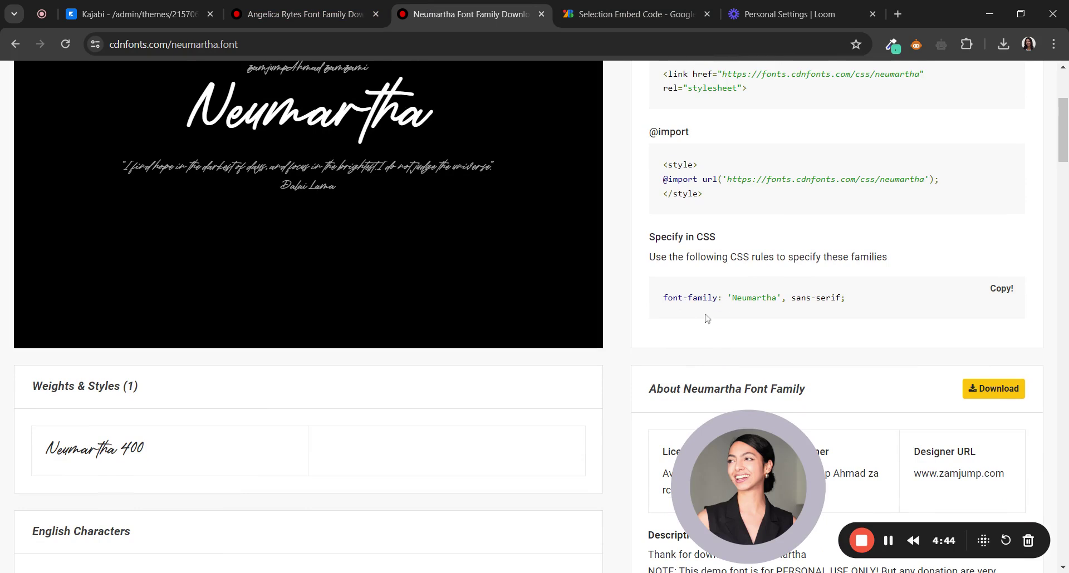
left_click(1000, 289)
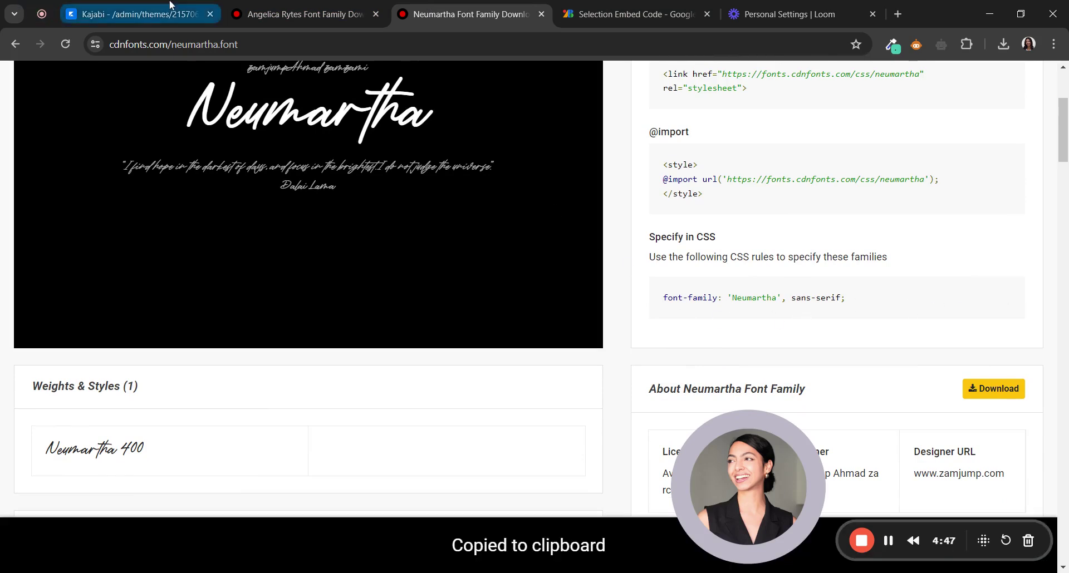
left_click(139, 14)
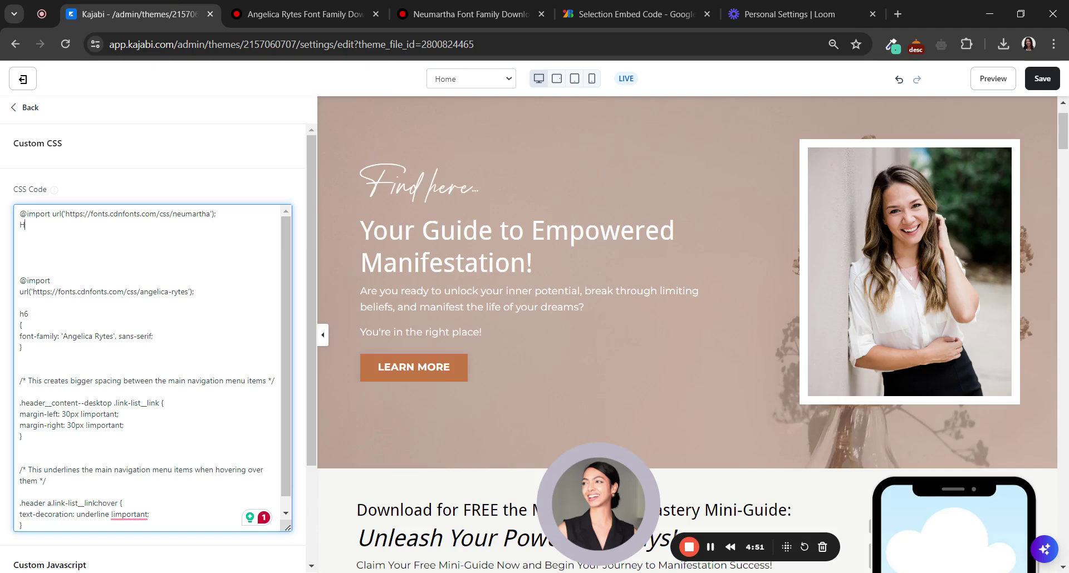
type("6")
left_click(20, 236)
key("ctrl+v")
key("ctrl+z")
Step: Copy the braces and font-family line from the existing h6 rule and paste them under the new H6 selector
left_click_drag(20, 325, 32, 336)
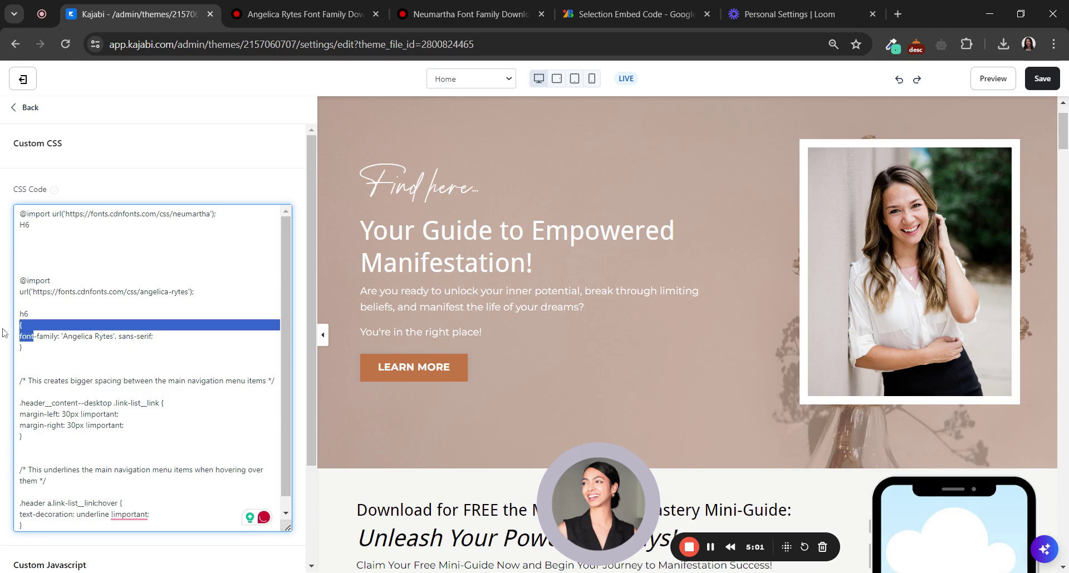
left_click(249, 517)
left_click(117, 447)
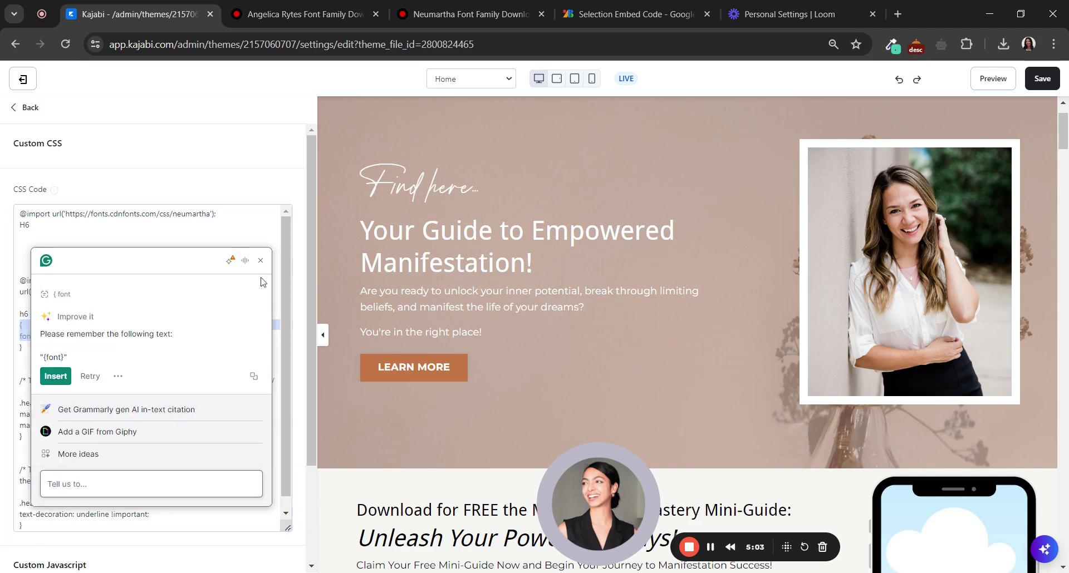
left_click(92, 337)
left_click_drag(24, 348, 13, 332)
left_click(20, 225)
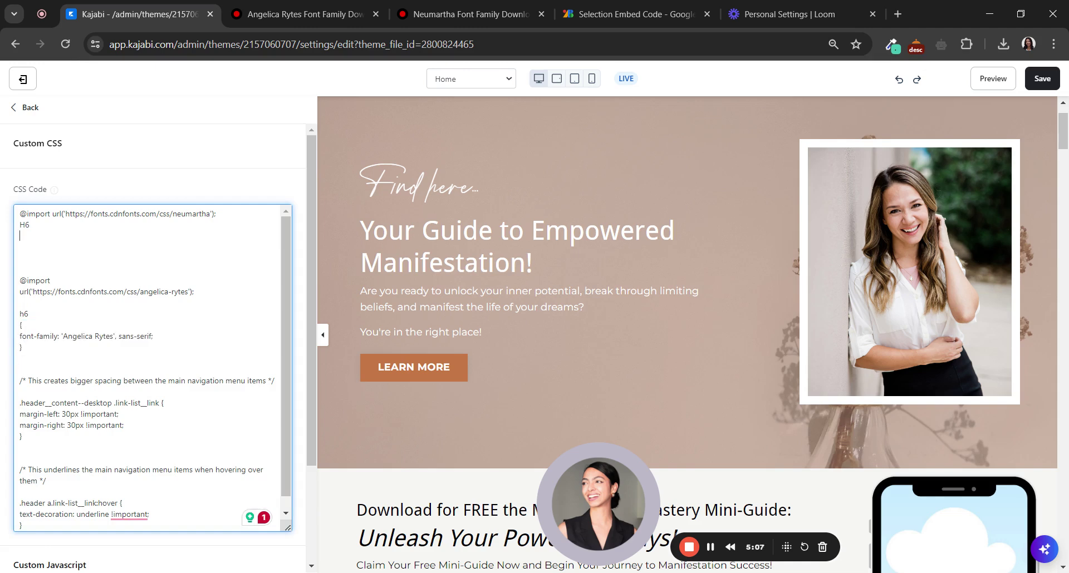
key("ctrl+v")
Step: Replace the new H6 rule's font-family line with font-family: 'Neumartha', sans-serif; copied from CDN Fonts, and put a blank line above H6
left_click(779, 11)
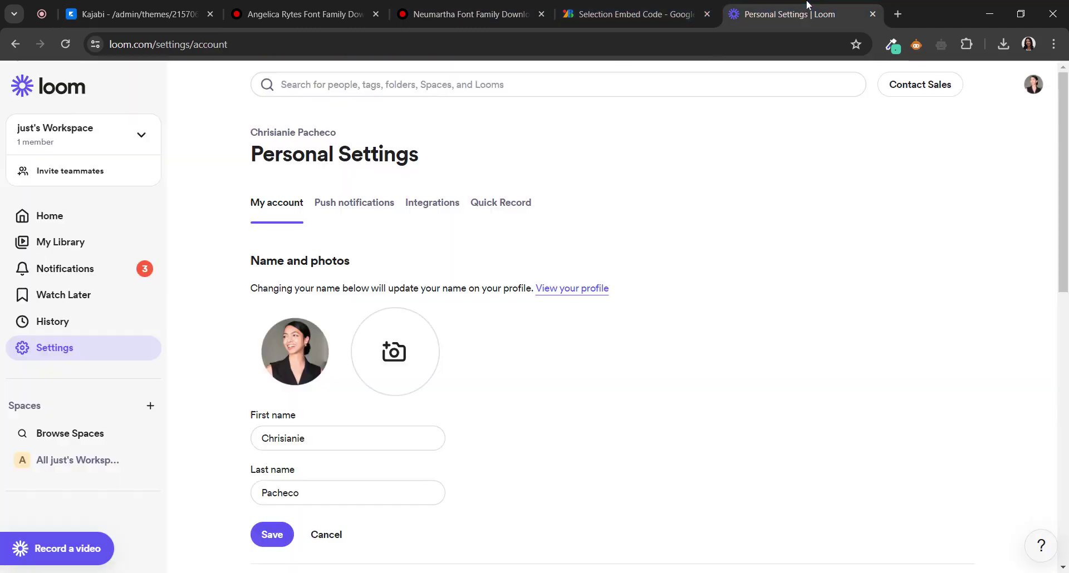
left_click(634, 12)
left_click(455, 6)
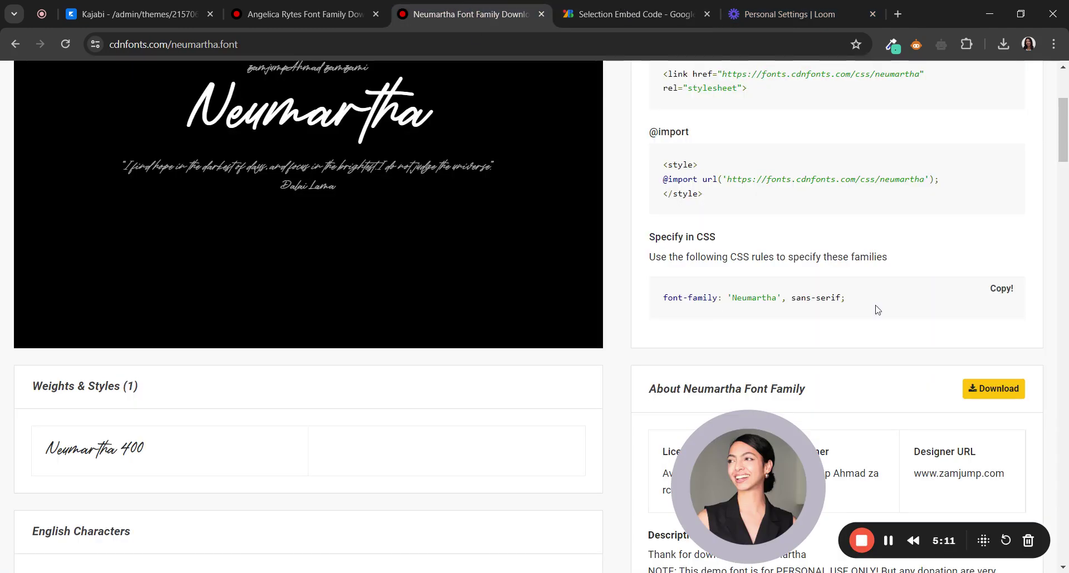
left_click(999, 292)
left_click(139, 14)
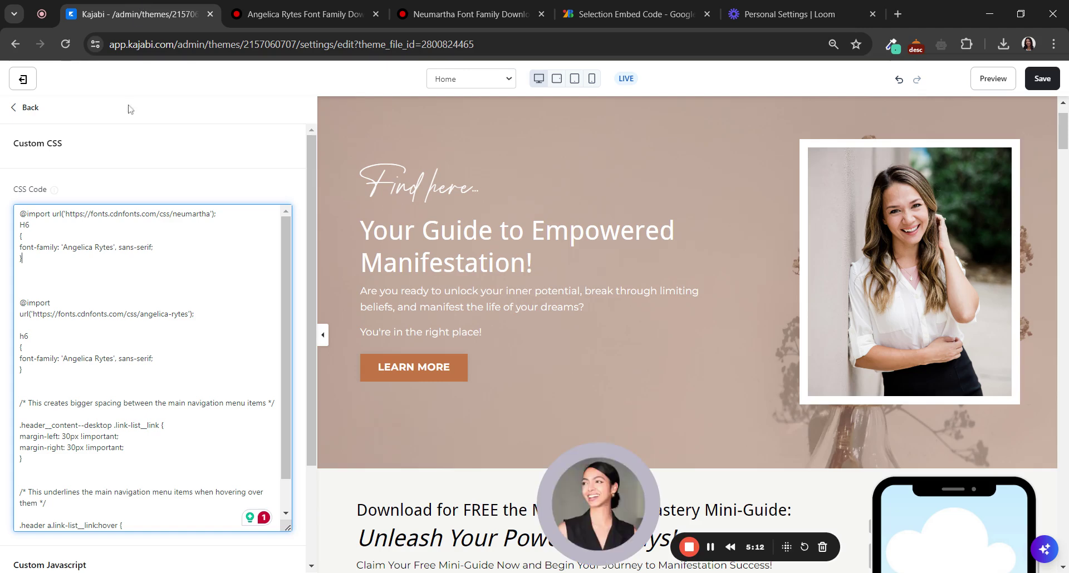
left_click_drag(154, 247, 19, 247)
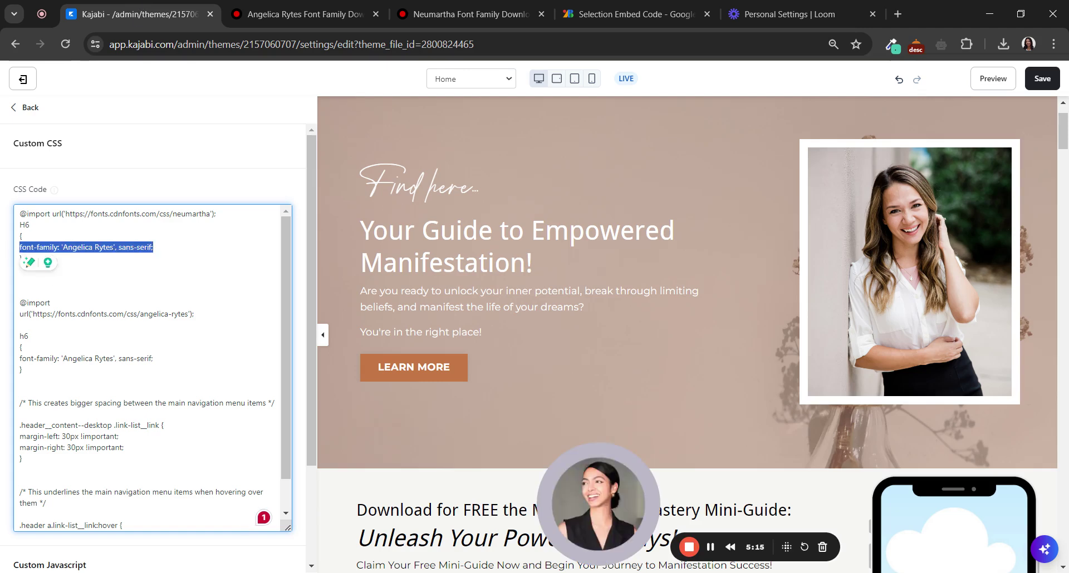
key("ctrl+v")
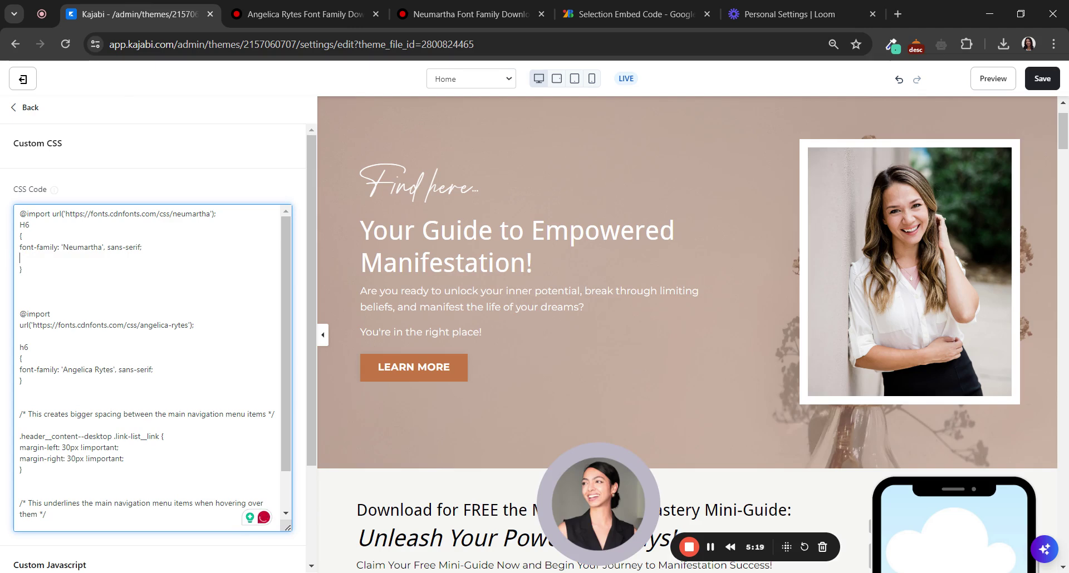
key("BackSpace")
key("Return")
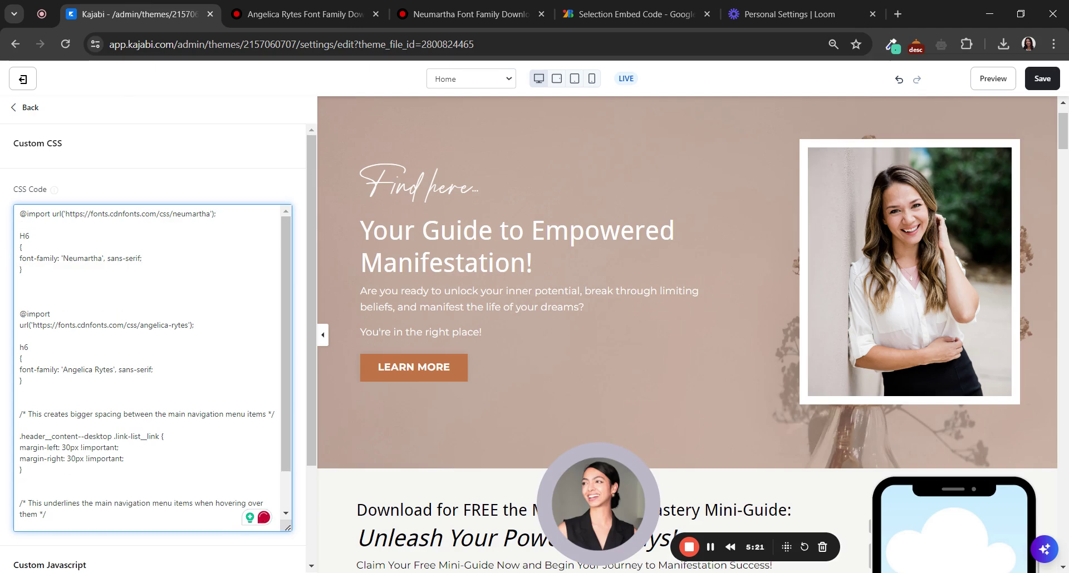
left_click_drag(22, 381, 19, 314)
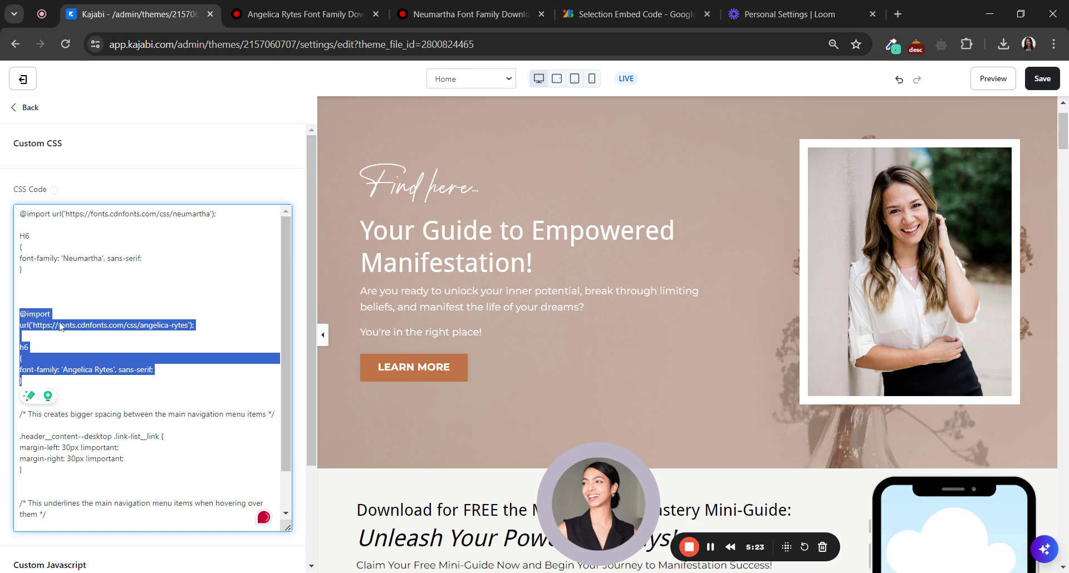
key("BackSpace")
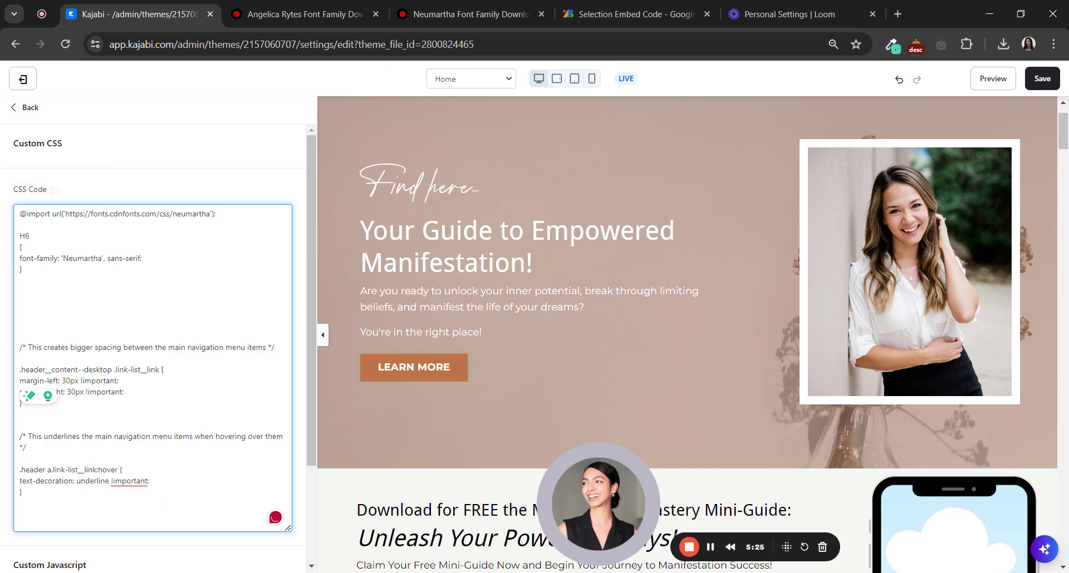
left_click(20, 325)
key("BackSpace")
key("BackSpace")
key("BackSpace")
key("BackSpace")
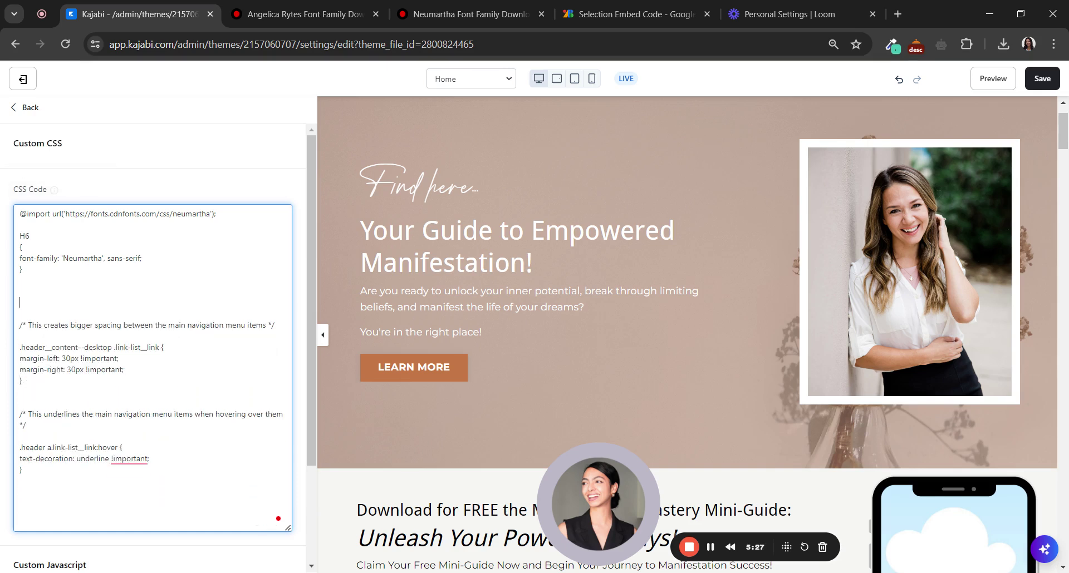
left_click(1039, 81)
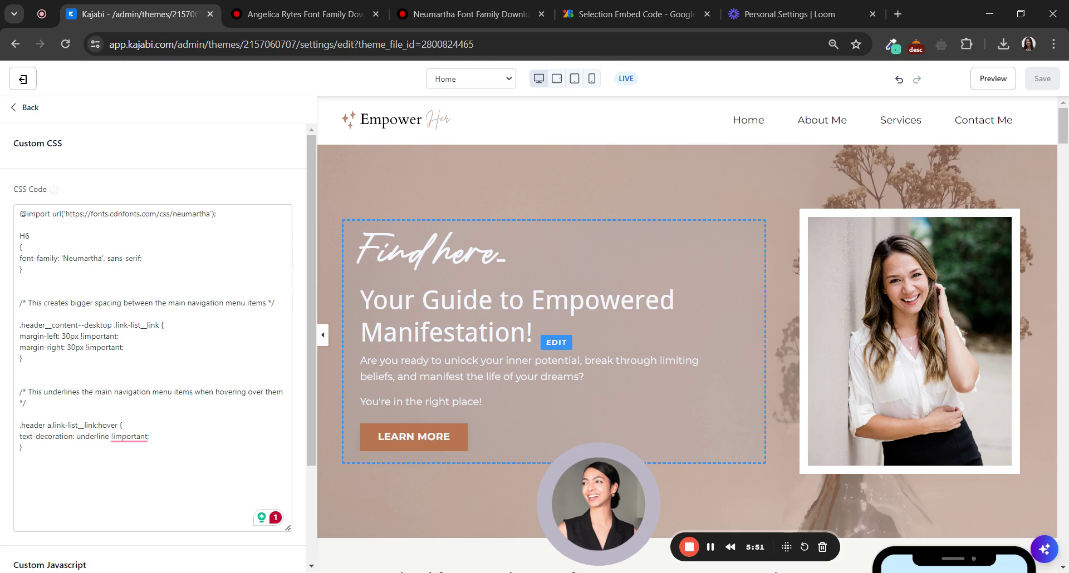
left_click_drag(584, 525, 770, 522)
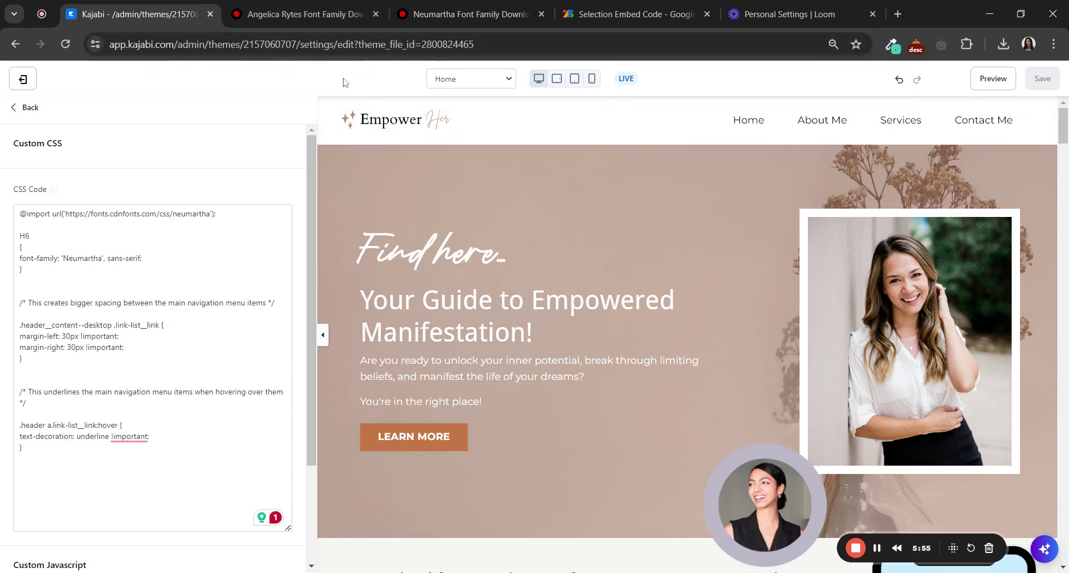